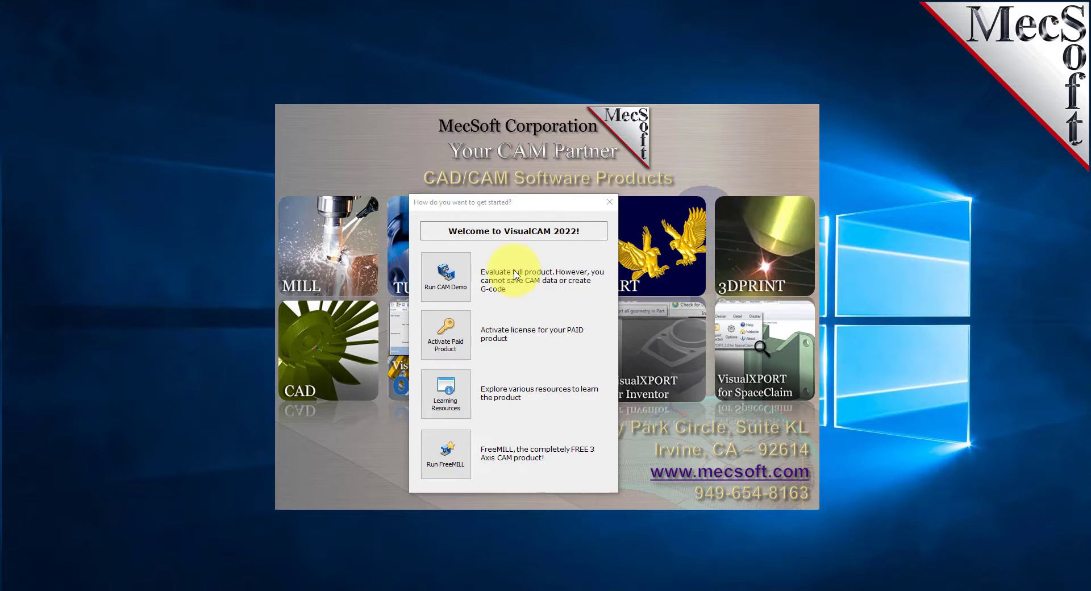
- Choose Run FreeMILL in the 'How do you want to get started?' dialog
{"action": "left_click", "coordinate": [505, 203]}
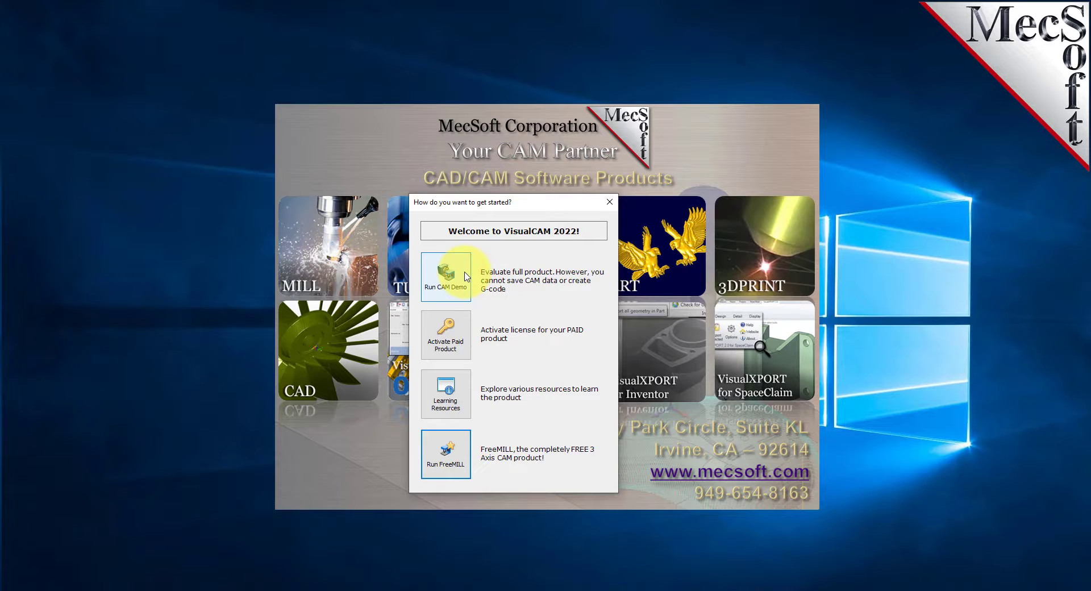
{"action": "left_click", "coordinate": [465, 453]}
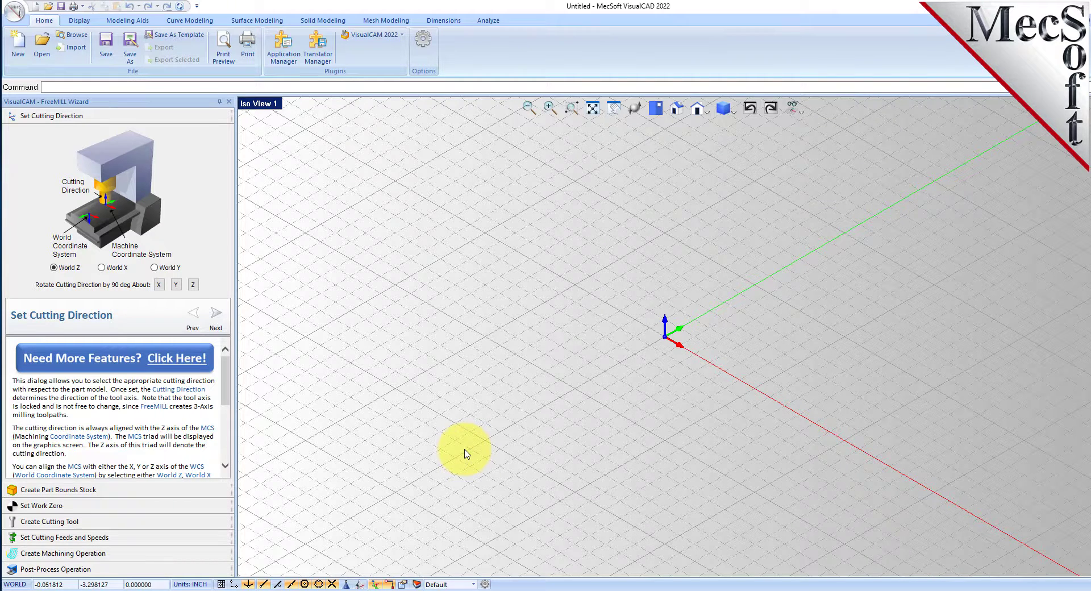
{"action": "left_click", "coordinate": [403, 37]}
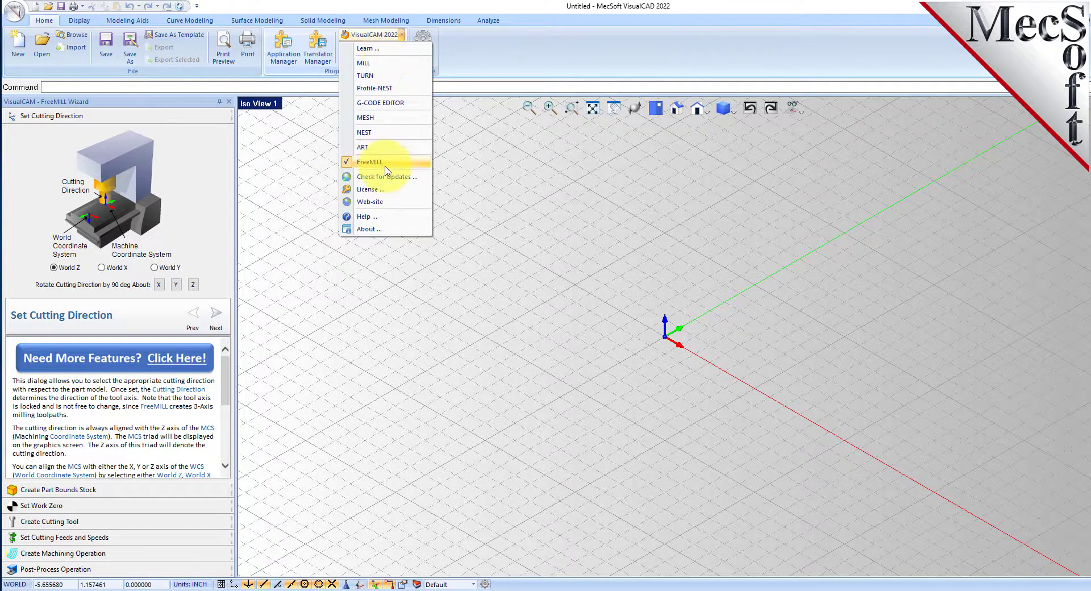
{"action": "left_click", "coordinate": [438, 295]}
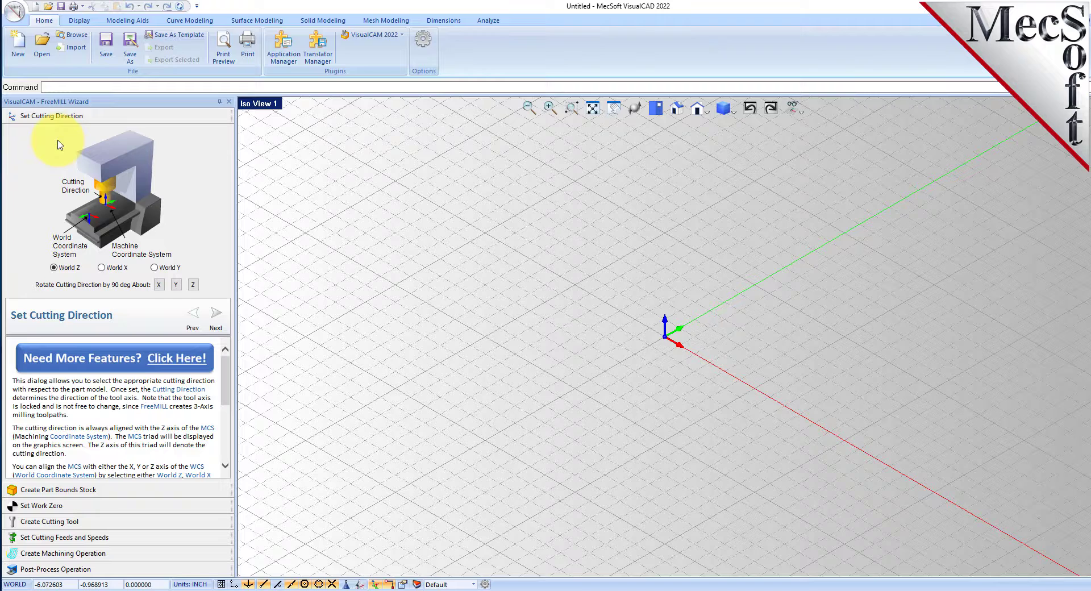
{"action": "left_click", "coordinate": [43, 42]}
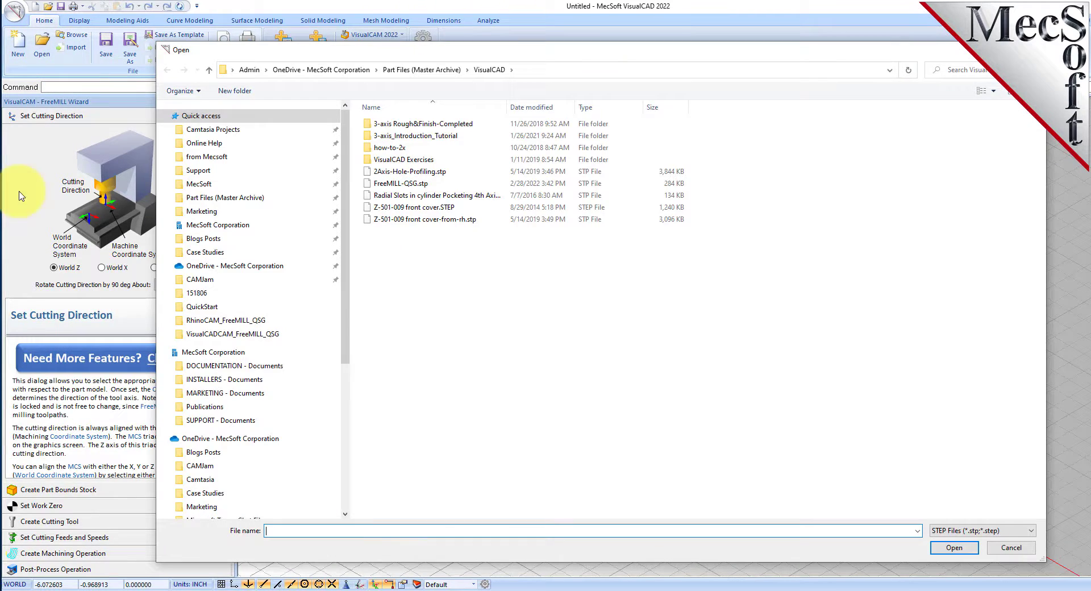
- Open the FreeMILL-QSG.stp part file
{"action": "left_click", "coordinate": [405, 183]}
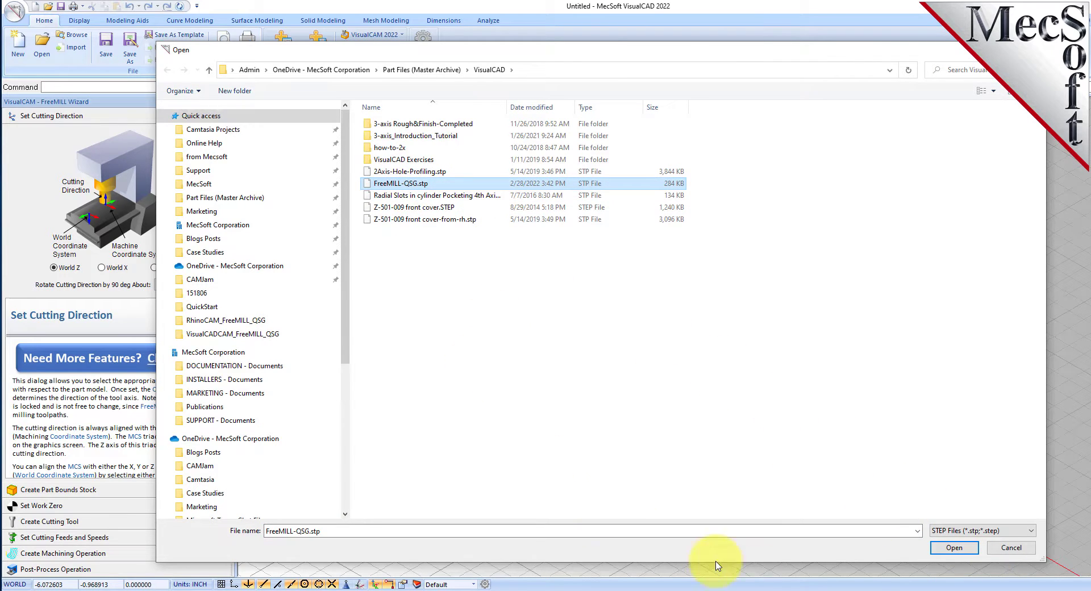
{"action": "left_click", "coordinate": [937, 549]}
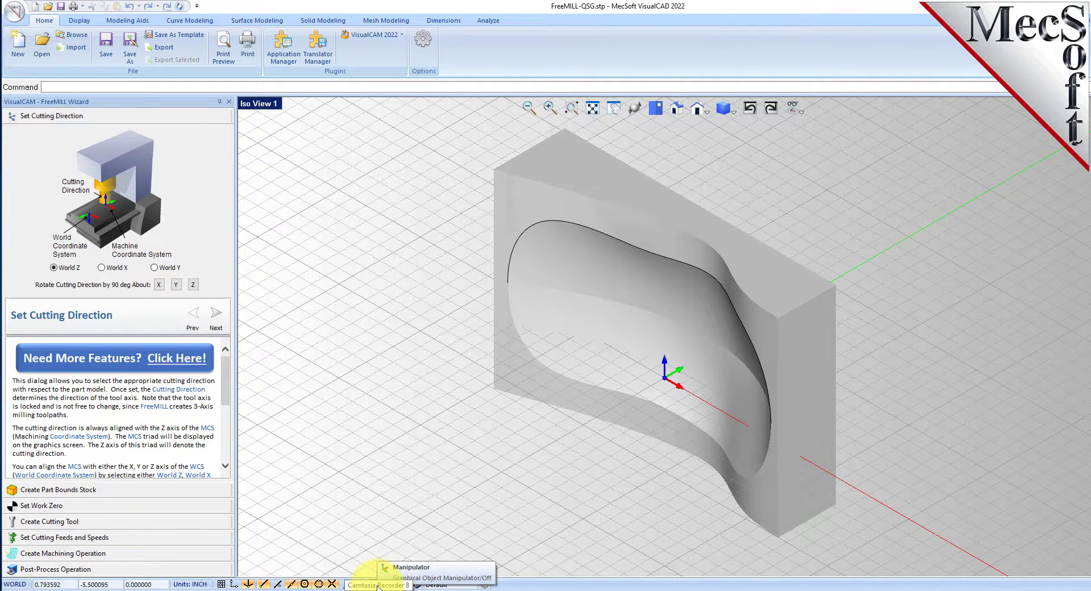
- Rotate the part -90° so its cavity faces up
{"action": "left_click", "coordinate": [638, 441]}
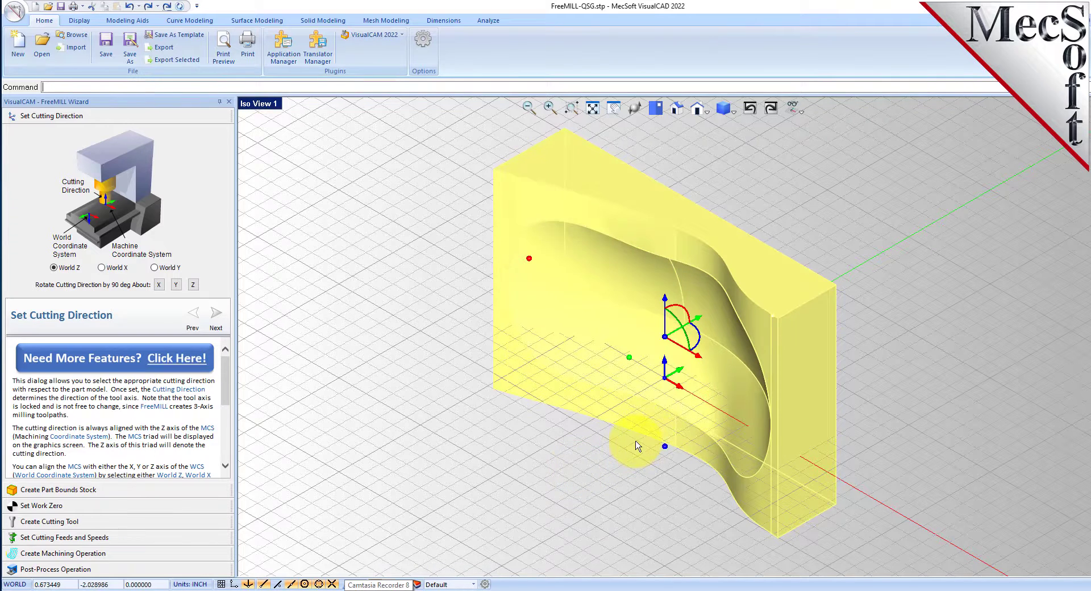
{"action": "left_click", "coordinate": [682, 309]}
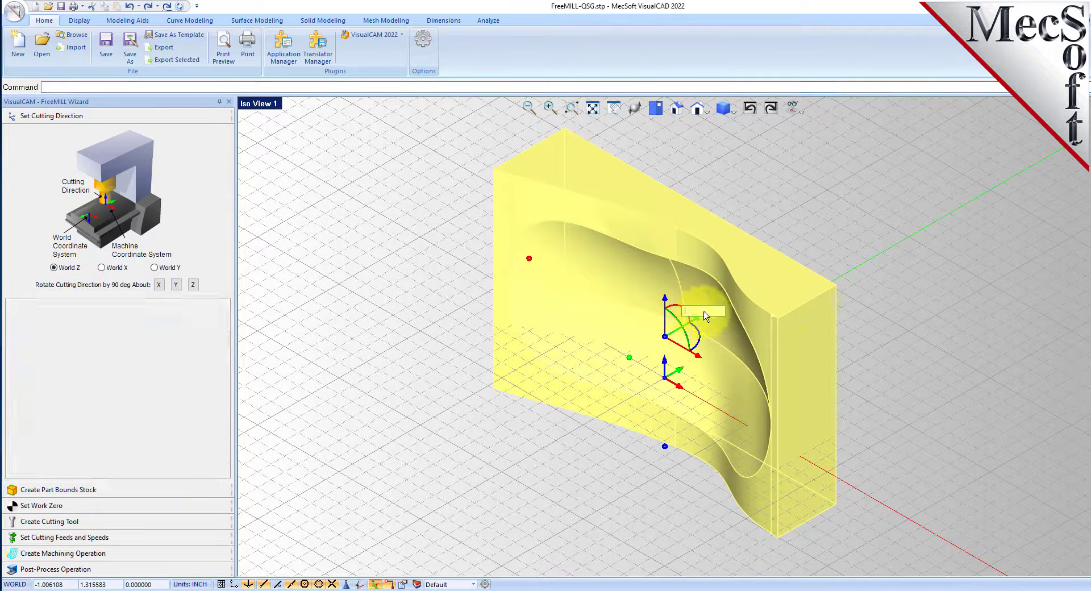
{"action": "type", "text": "-90"}
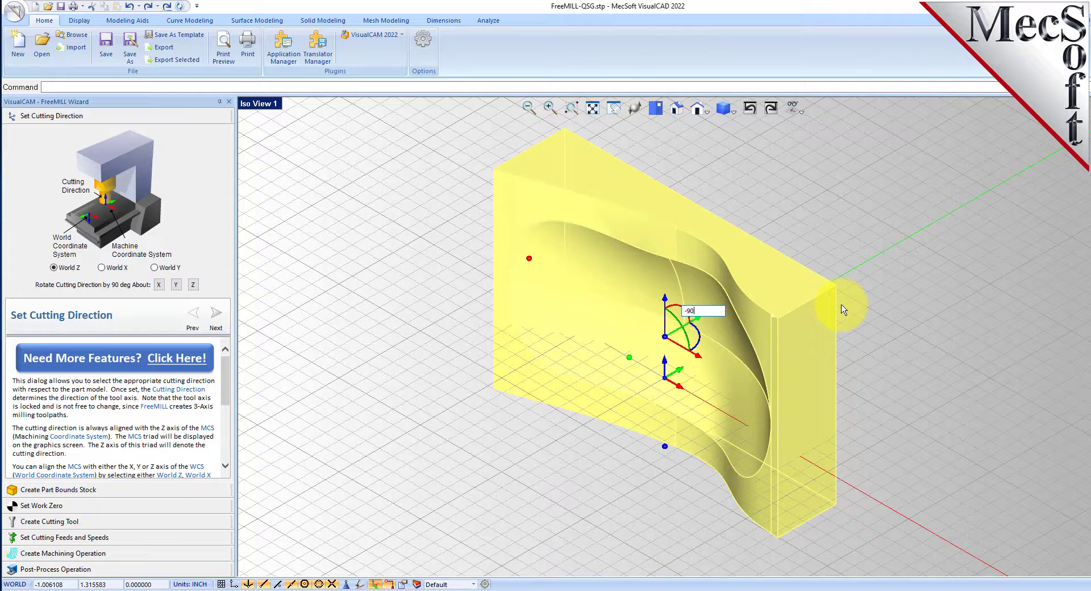
{"action": "key", "text": "Return"}
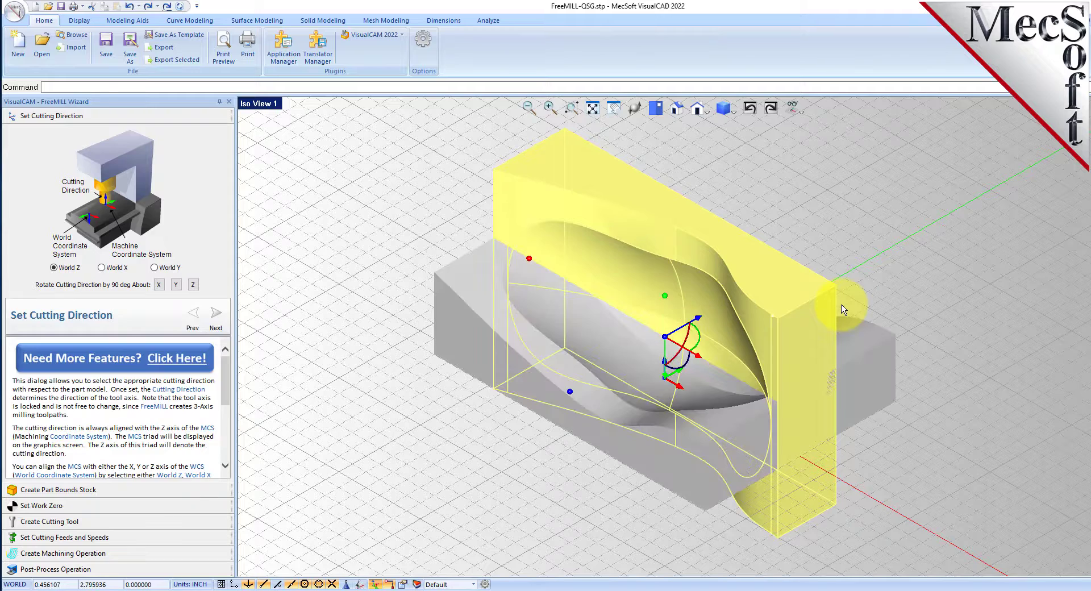
- Hide the outline curve Curve0
{"action": "left_click", "coordinate": [500, 446]}
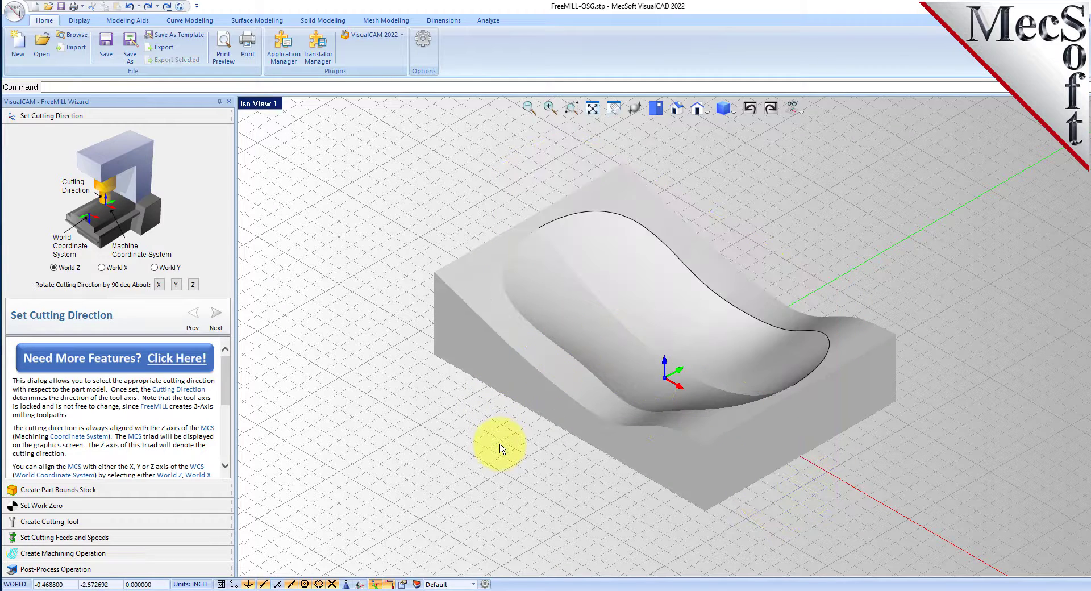
{"action": "left_click", "coordinate": [631, 227]}
{"action": "left_click", "coordinate": [649, 267]}
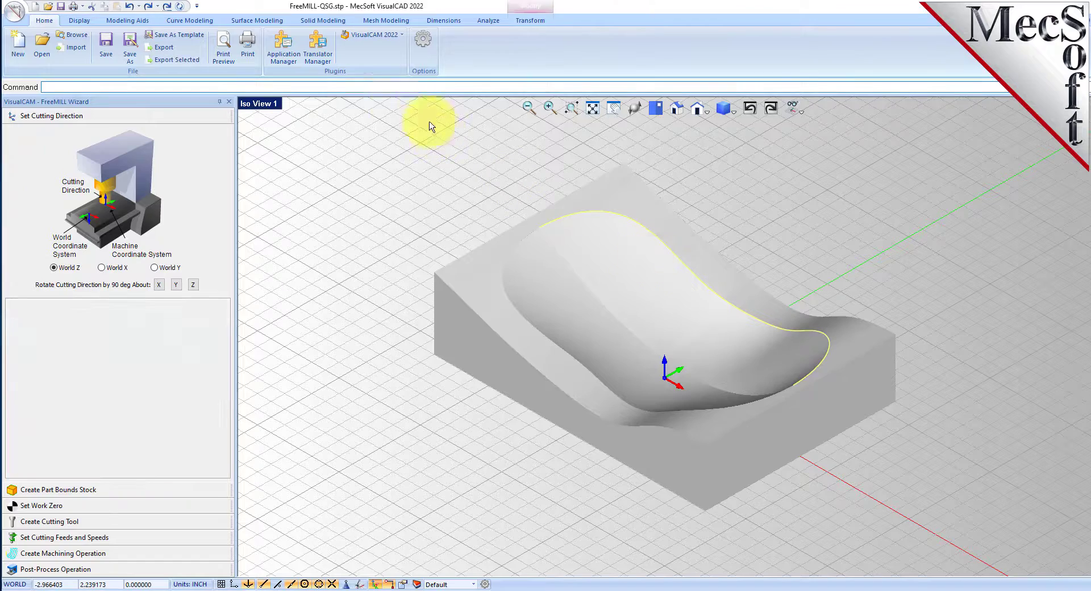
{"action": "left_click", "coordinate": [143, 22]}
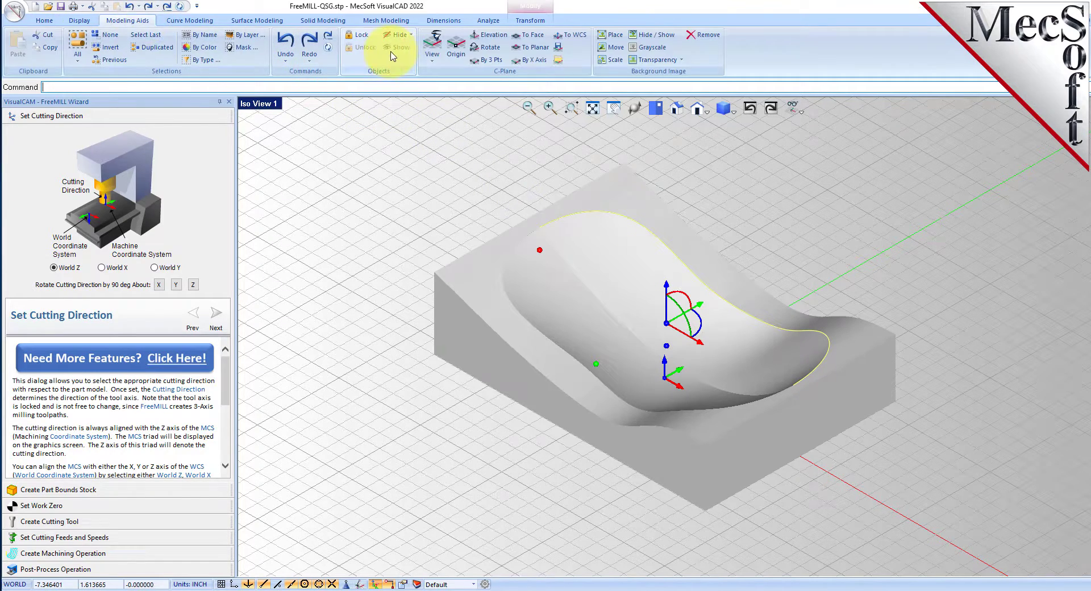
{"action": "left_click", "coordinate": [399, 37]}
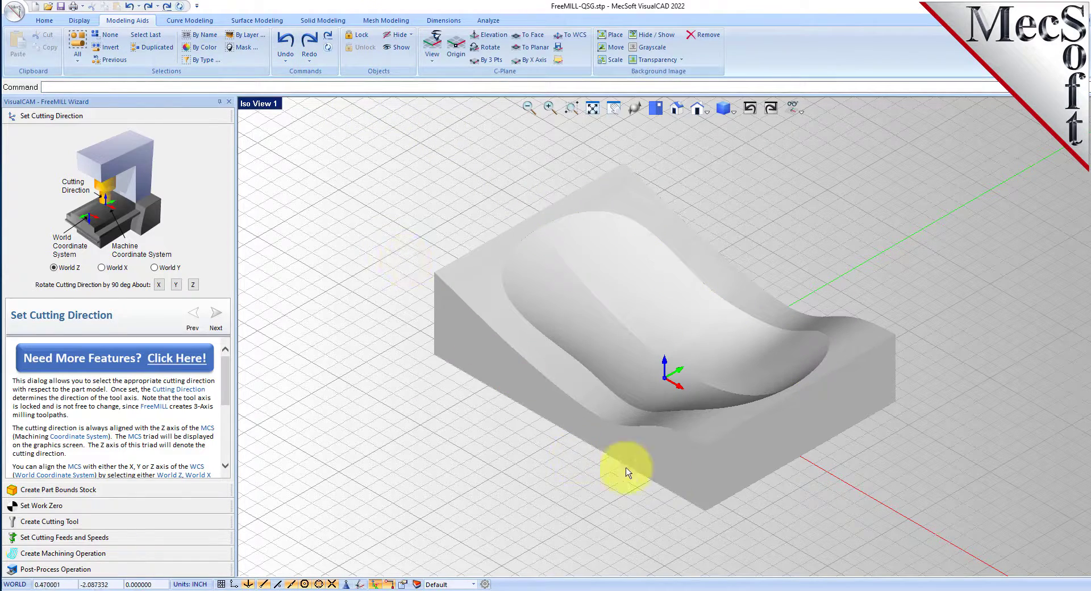
- Orbit to a near-top view and zoom in on the part's curved pocket
{"action": "right_click_drag", "start_coordinate": [631, 433], "coordinate": [677, 386]}
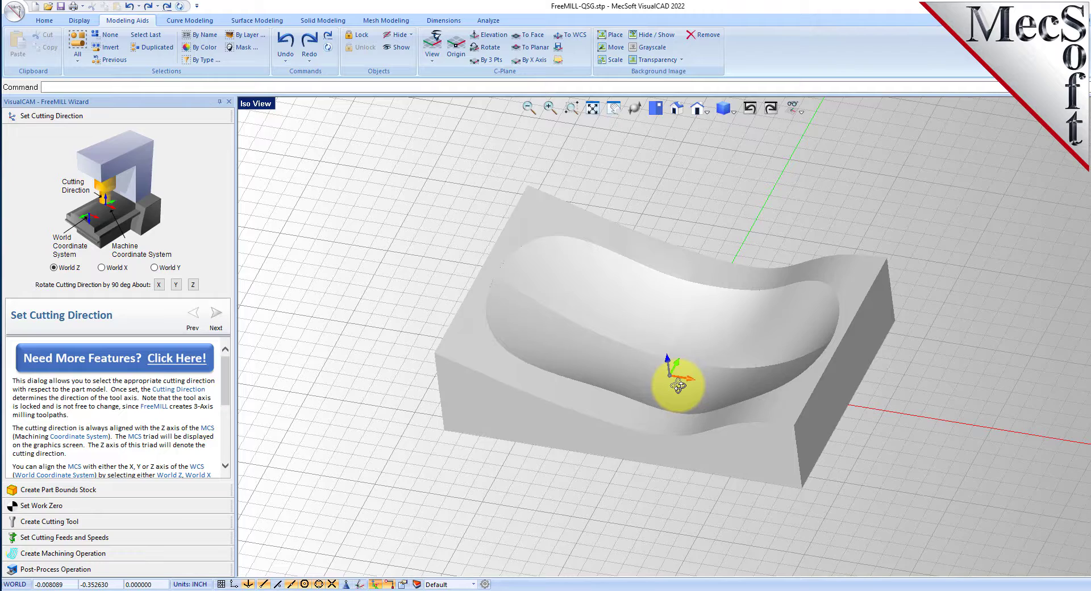
{"action": "scroll", "coordinate": [670, 352], "scroll_direction": "up", "scroll_amount": 2}
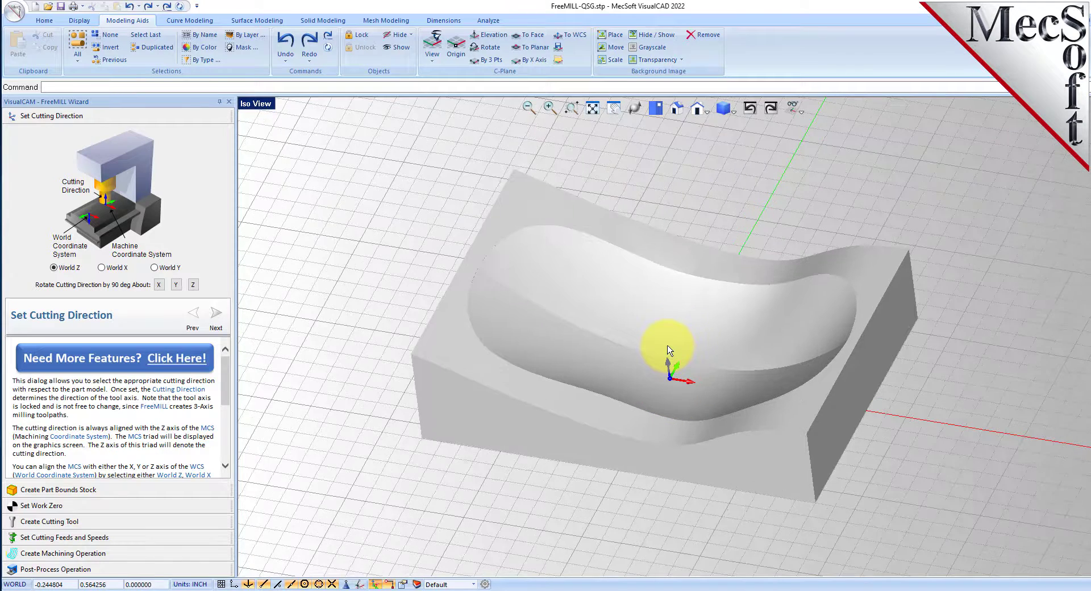
{"action": "scroll", "coordinate": [669, 351], "scroll_direction": "up", "scroll_amount": 1}
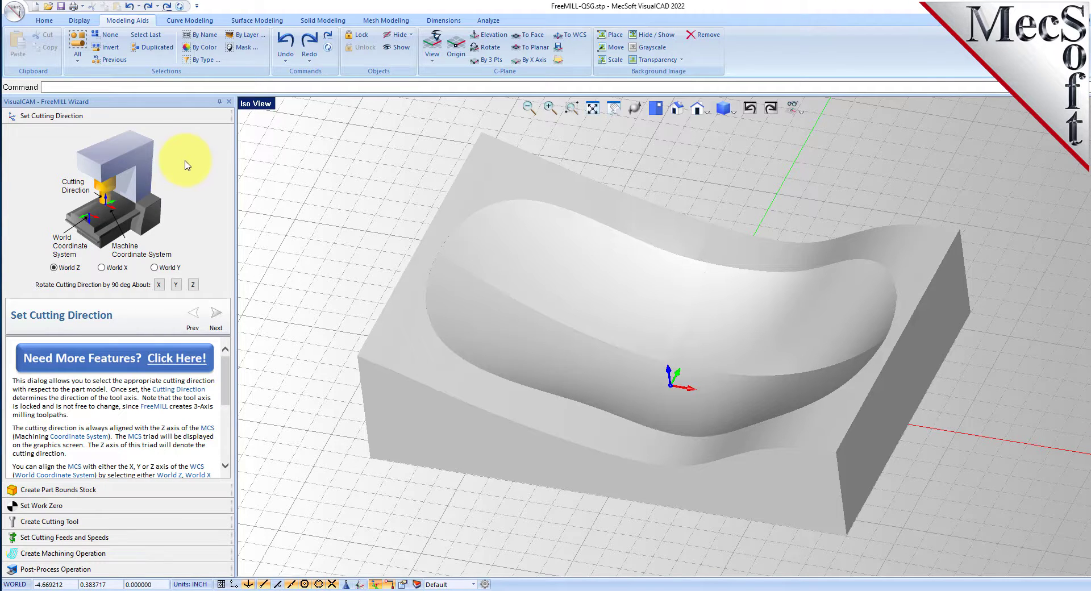
- Step through the wizard pages from stock to machining operation, then back to Set Cutting Direction
{"action": "left_click", "coordinate": [94, 491]}
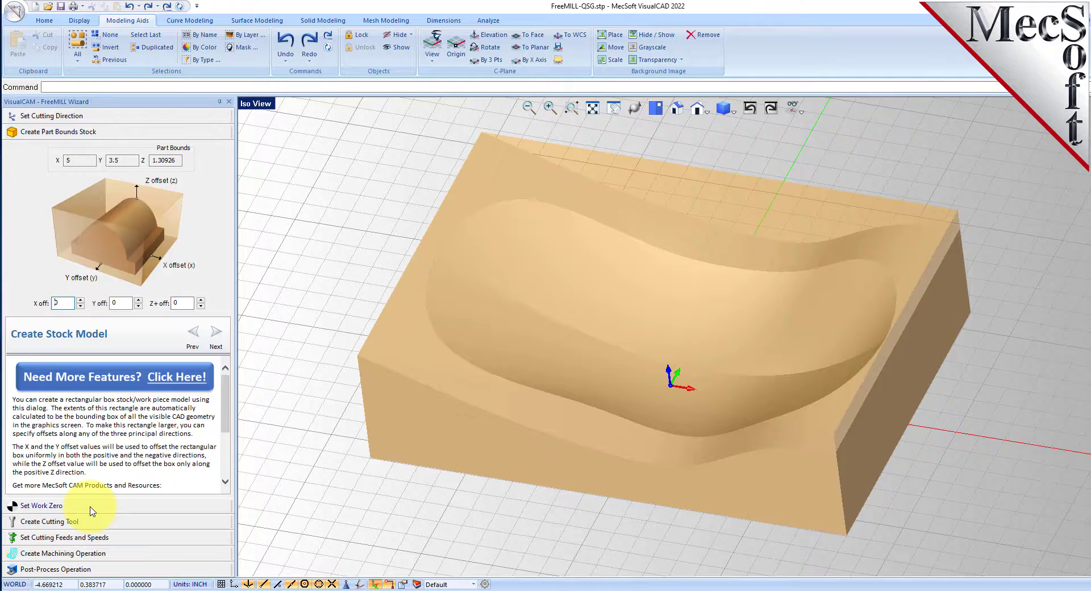
{"action": "left_click", "coordinate": [93, 503]}
{"action": "left_click", "coordinate": [90, 520]}
{"action": "left_click", "coordinate": [93, 539]}
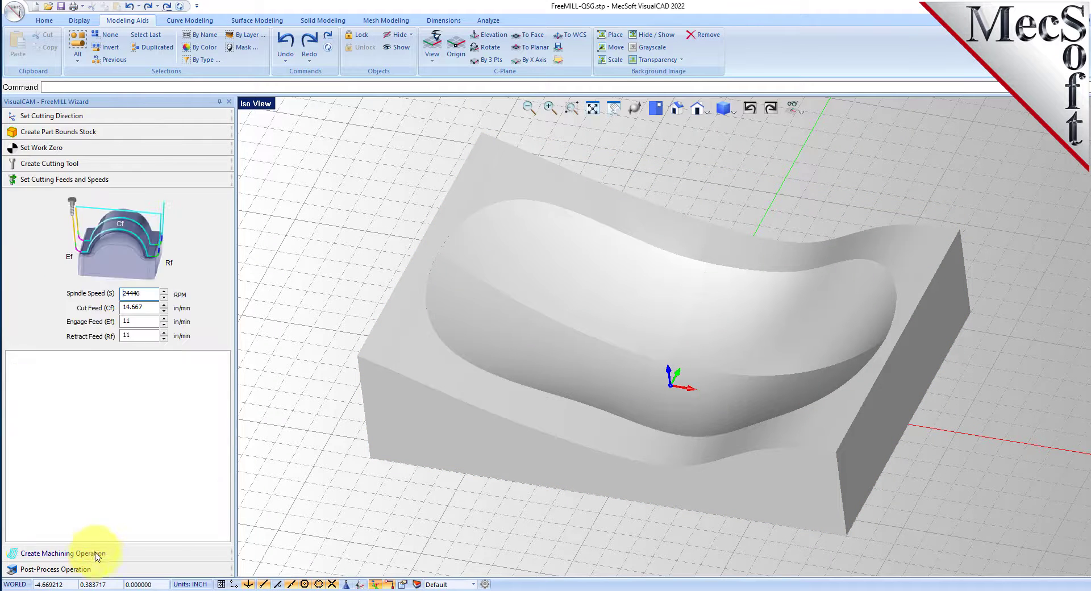
{"action": "left_click", "coordinate": [97, 555]}
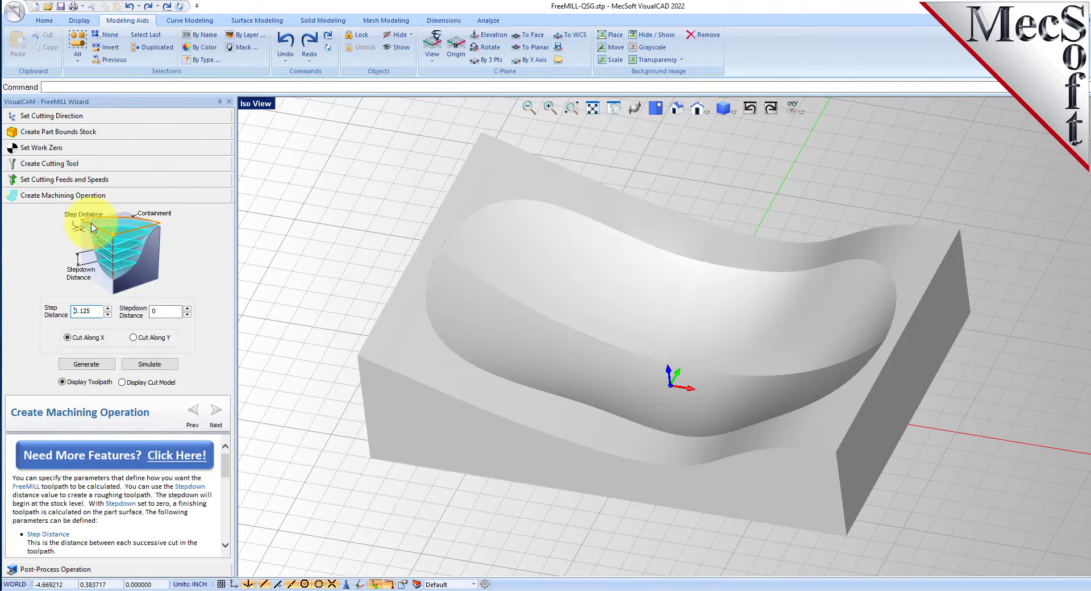
{"action": "left_click", "coordinate": [45, 118]}
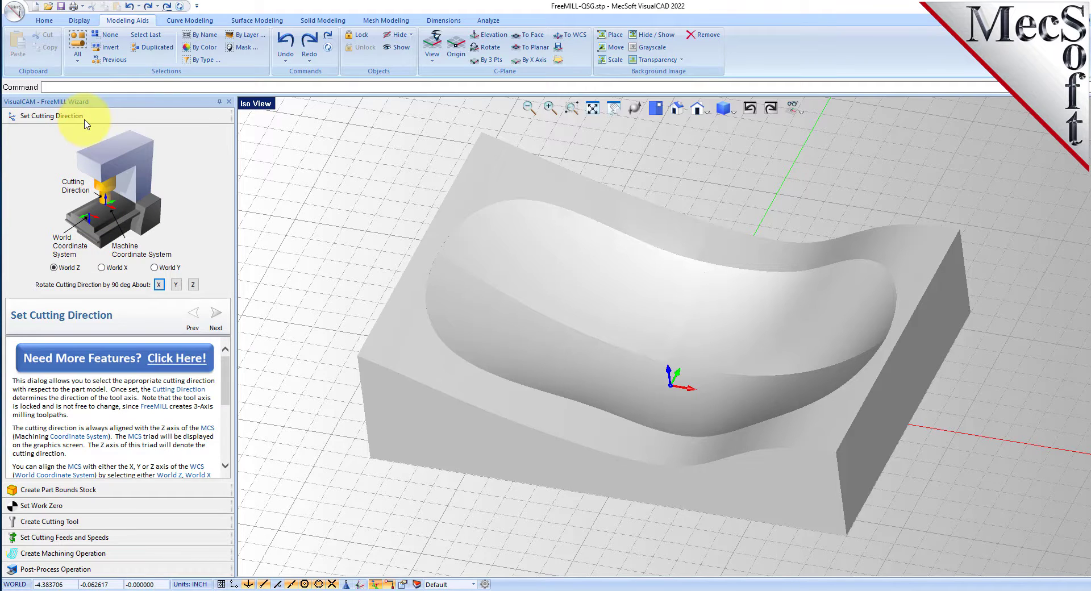
- Return to Create Part Bounds Stock to show the 5 × 3.5 × 1.30926 stock box
{"action": "right_click_drag", "start_coordinate": [506, 444], "coordinate": [506, 443]}
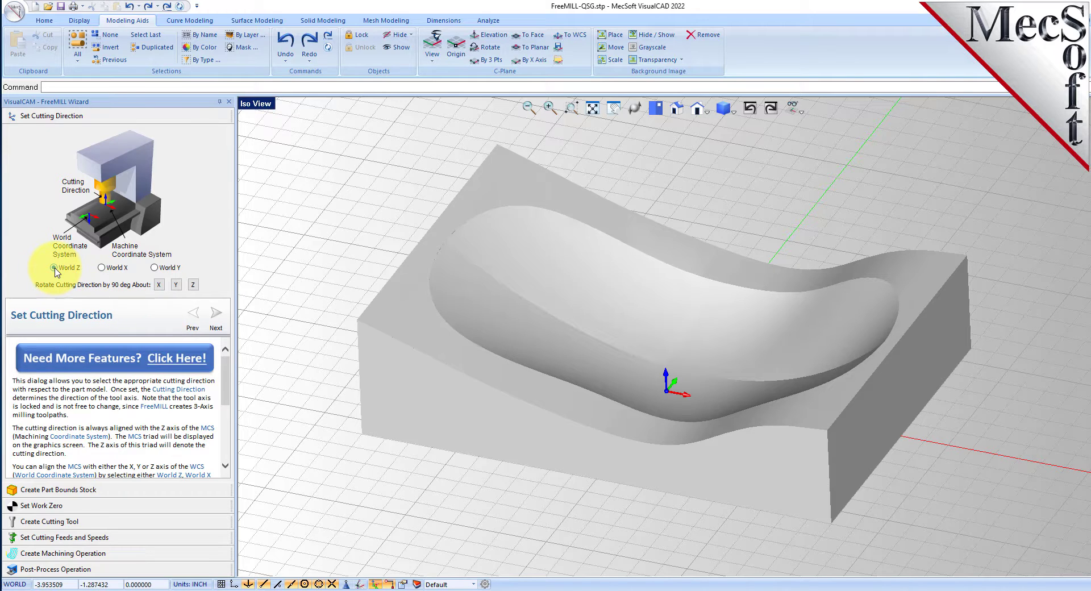
{"action": "key", "text": "Tab"}
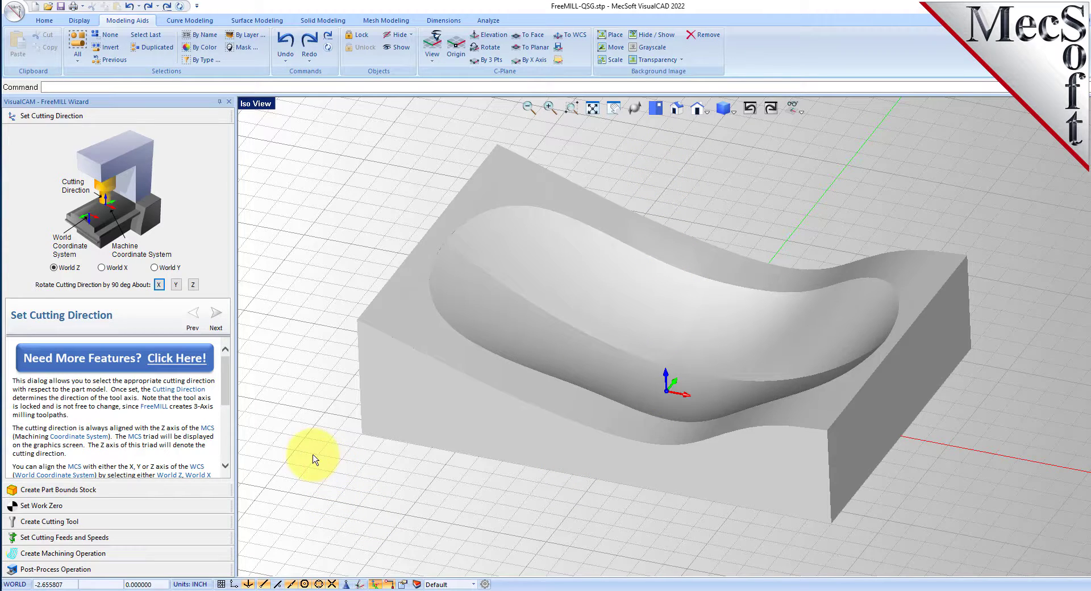
{"action": "left_click", "coordinate": [67, 494]}
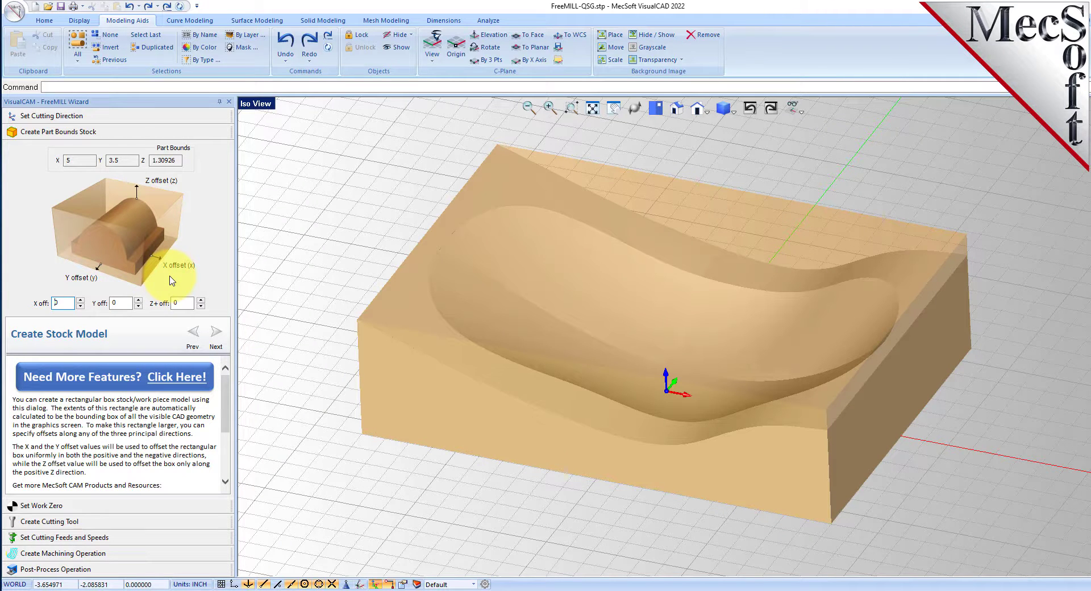
- Keep the stock's X and Y offsets at 0 and set its Z+ offset to 0.1
{"action": "left_click", "coordinate": [71, 159]}
{"action": "key", "text": "Tab"}
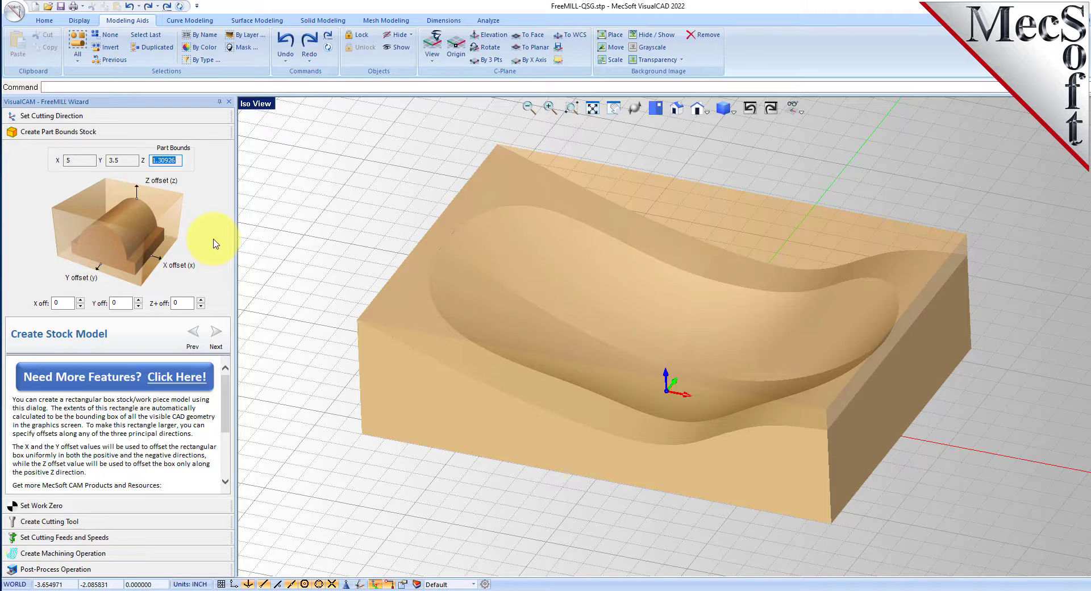
{"action": "left_click", "coordinate": [105, 303]}
{"action": "left_click_drag", "start_coordinate": [104, 303], "coordinate": [128, 314]}
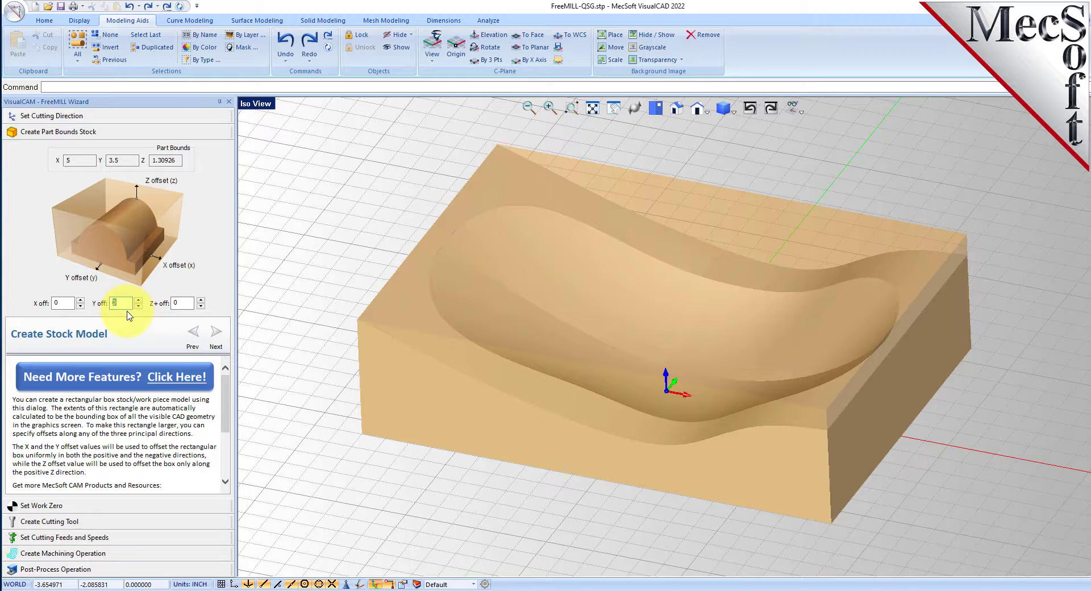
{"action": "left_click", "coordinate": [187, 302]}
{"action": "type", "text": ".125"}
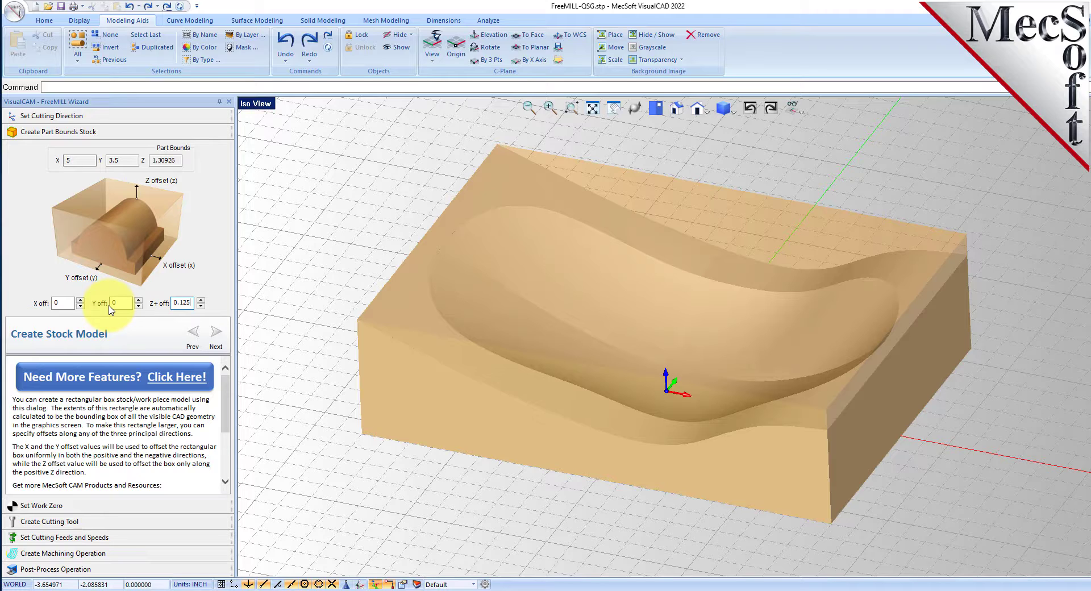
{"action": "left_click", "coordinate": [201, 305]}
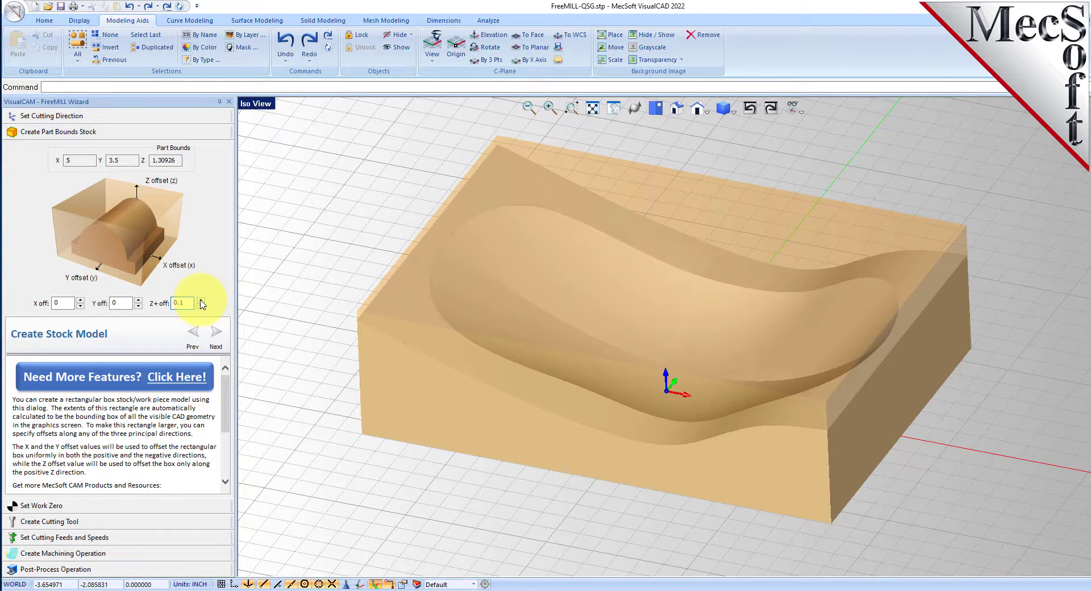
{"action": "middle_click_drag", "start_coordinate": [418, 350], "coordinate": [629, 348]}
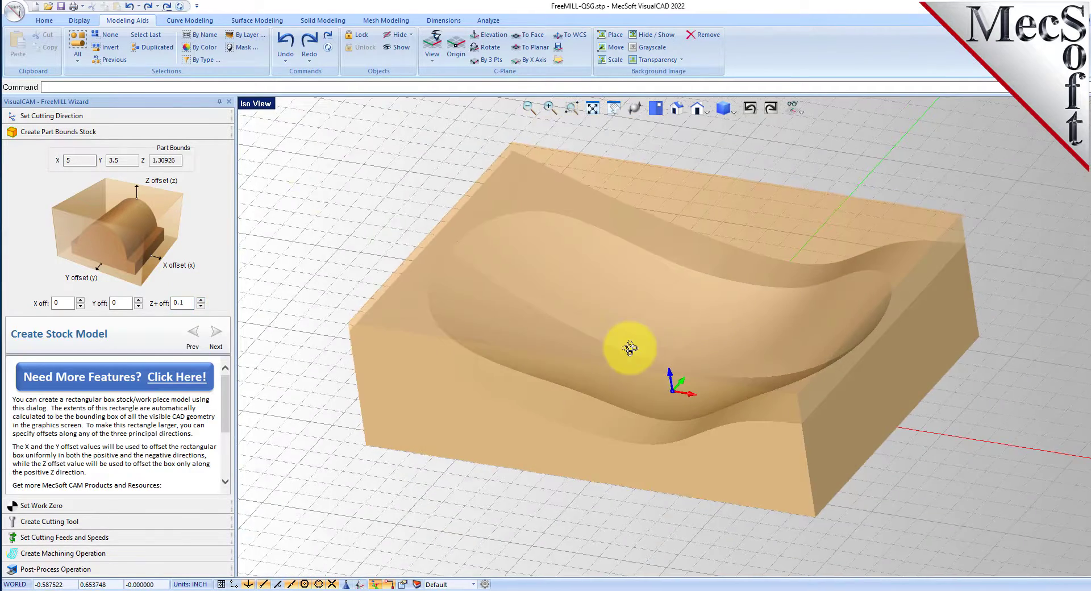
- Switch to the quad Top/Front/Right/Iso viewport layout and zoom in on the part
{"action": "left_click", "coordinate": [268, 103]}
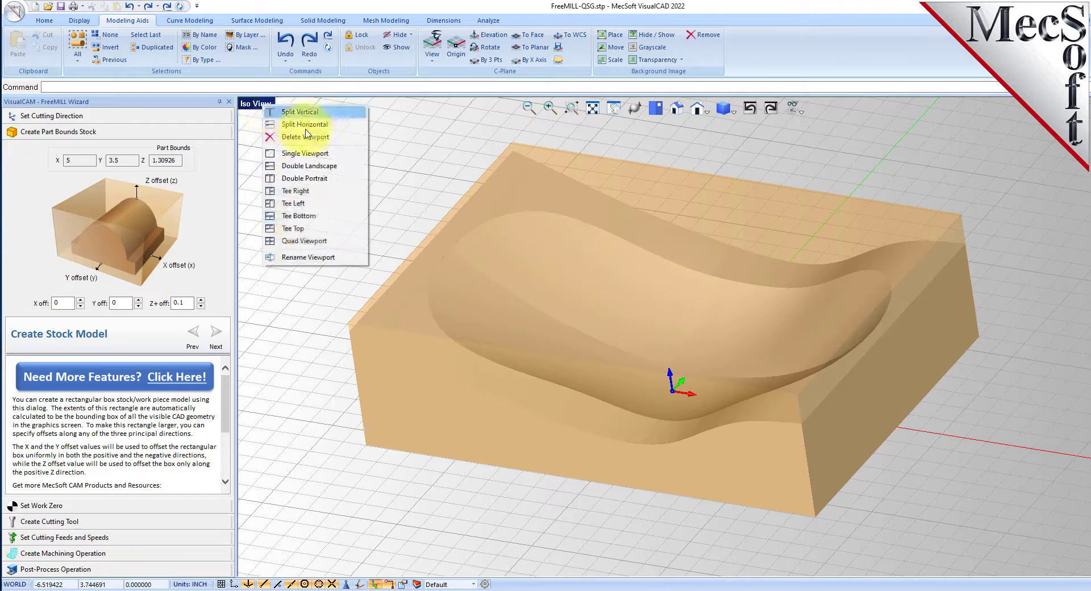
{"action": "left_click", "coordinate": [303, 241]}
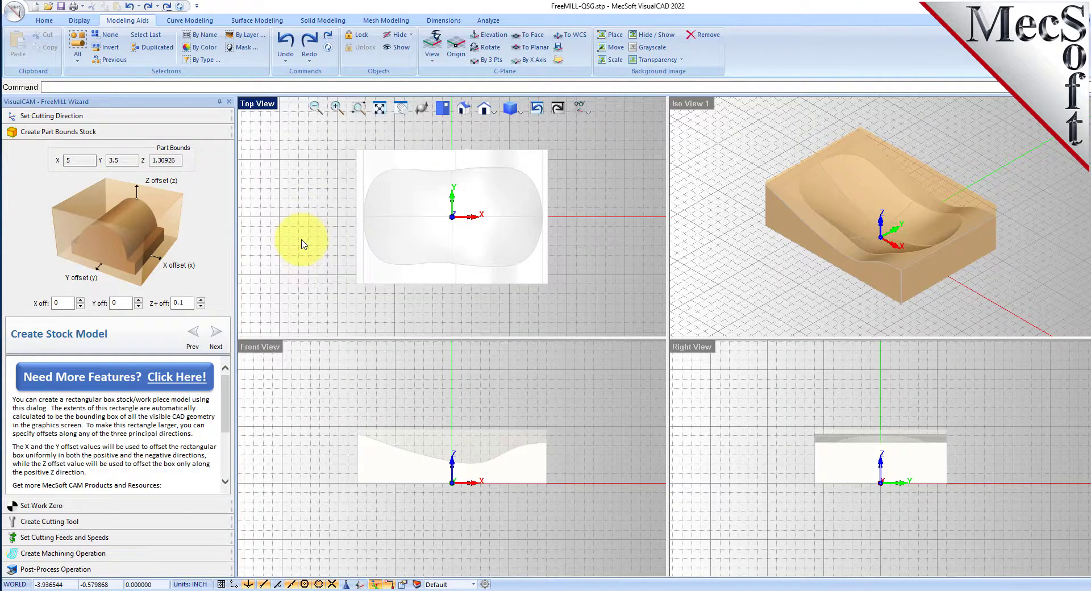
{"action": "left_click", "coordinate": [901, 426]}
{"action": "scroll", "coordinate": [893, 454], "scroll_direction": "up", "scroll_amount": 2}
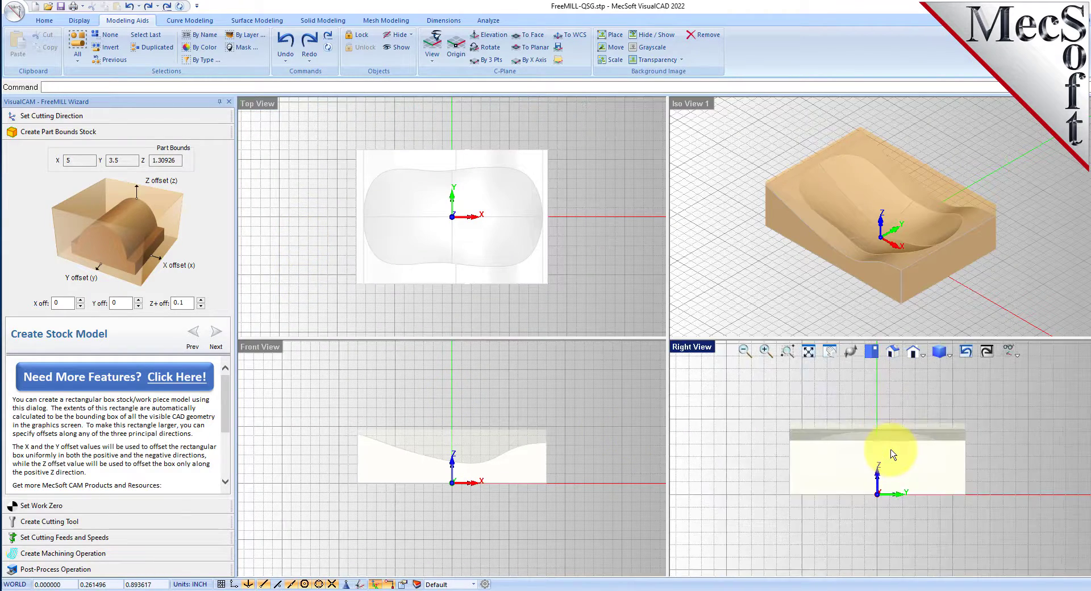
{"action": "left_click", "coordinate": [452, 440]}
{"action": "scroll", "coordinate": [450, 449], "scroll_direction": "up", "scroll_amount": 2}
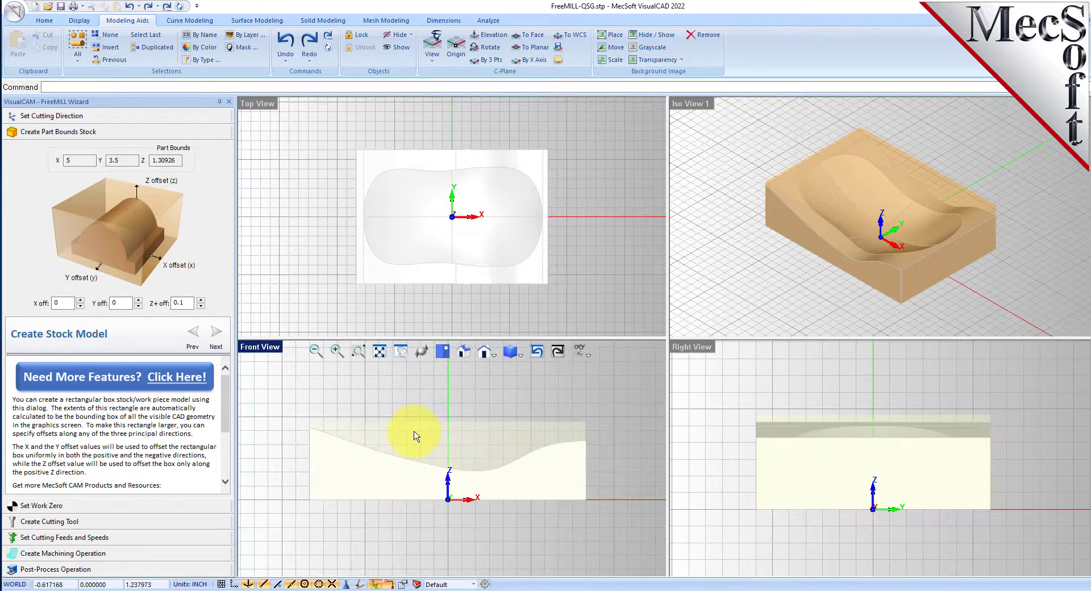
{"action": "scroll", "coordinate": [415, 437], "scroll_direction": "up", "scroll_amount": 3}
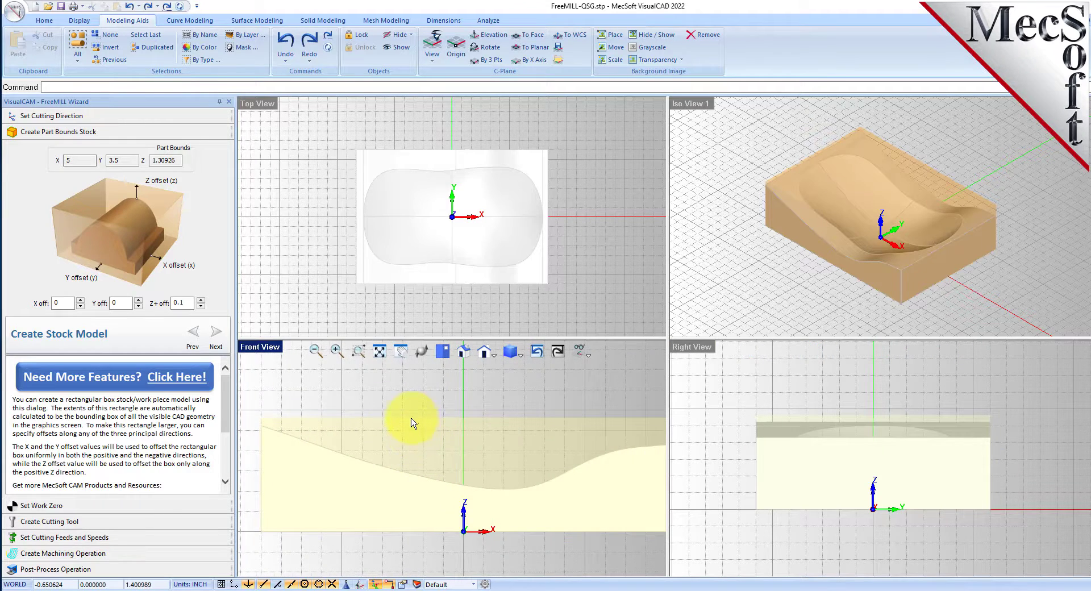
{"action": "scroll", "coordinate": [412, 423], "scroll_direction": "down", "scroll_amount": 1}
{"action": "scroll", "coordinate": [447, 204], "scroll_direction": "up", "scroll_amount": 3}
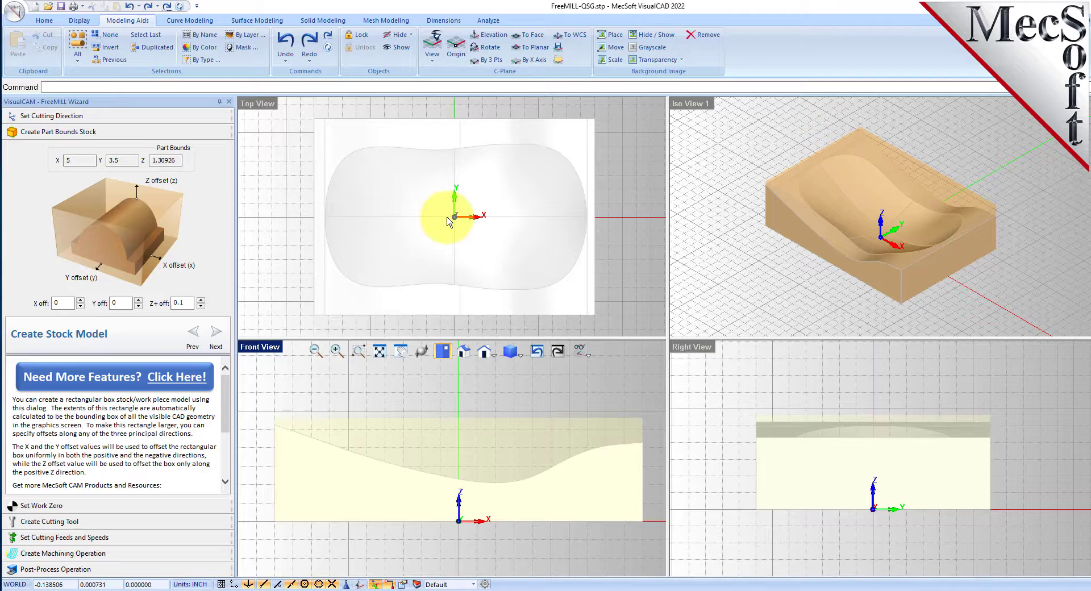
{"action": "scroll", "coordinate": [909, 211], "scroll_direction": "up", "scroll_amount": 2}
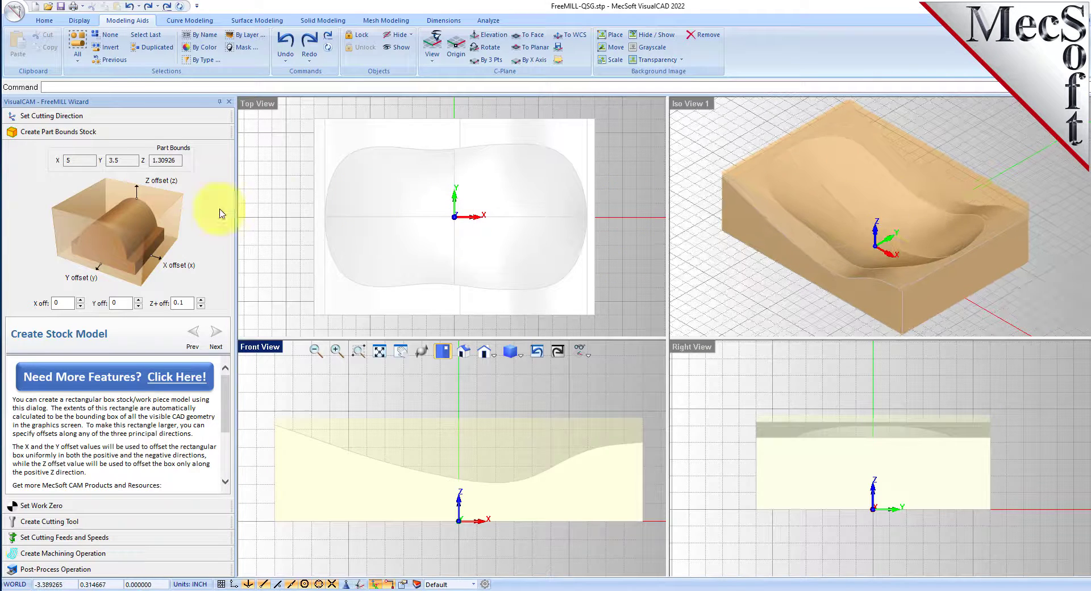
- Set the work zero to the stock box's highest-Z face at its south-west corner
{"action": "left_click", "coordinate": [57, 505]}
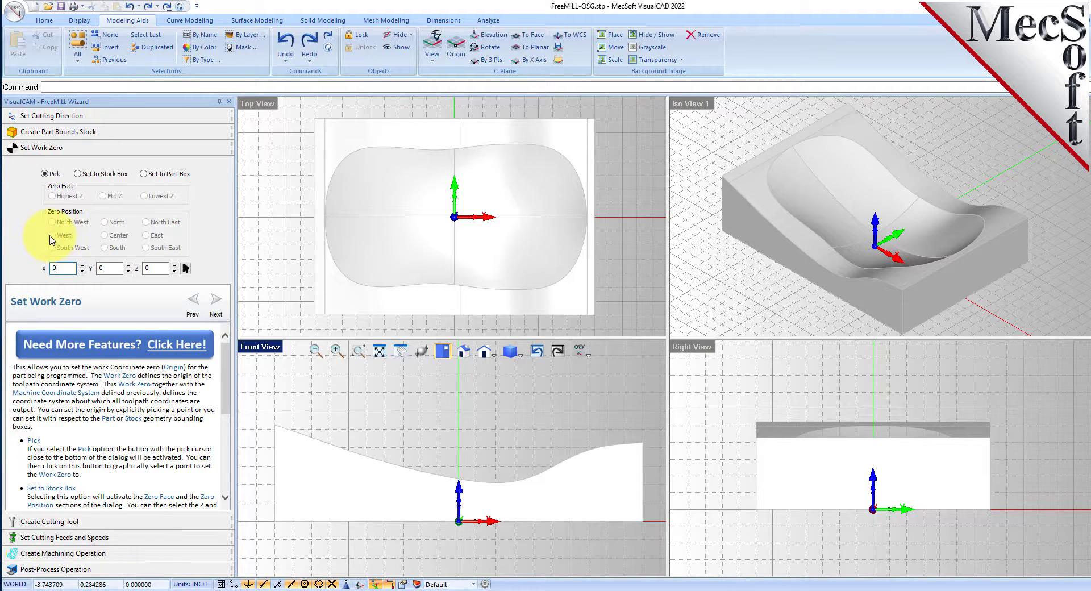
{"action": "left_click", "coordinate": [78, 174]}
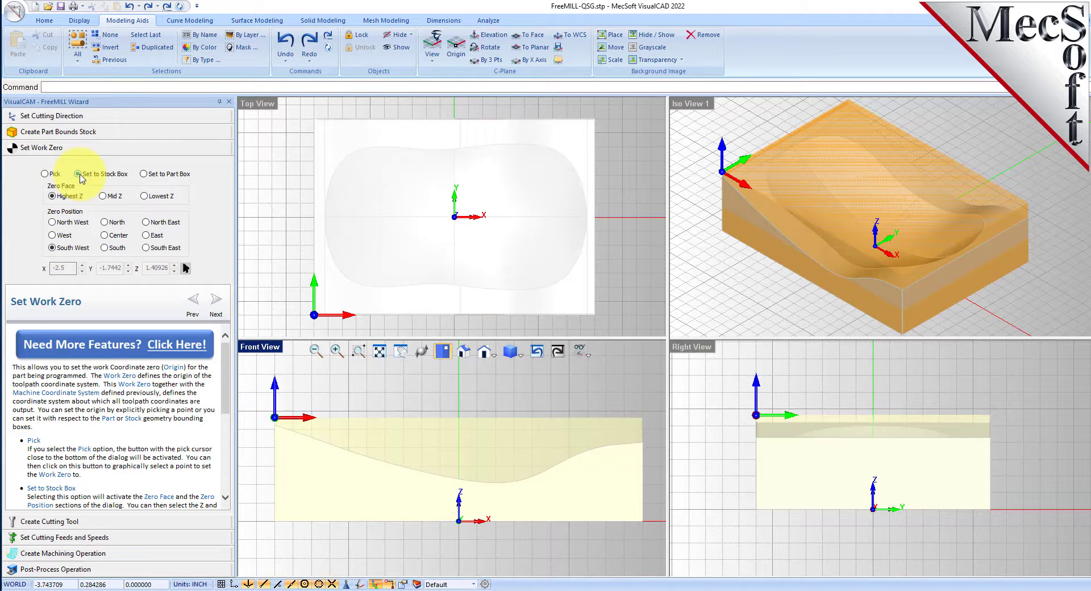
{"action": "left_click", "coordinate": [143, 174]}
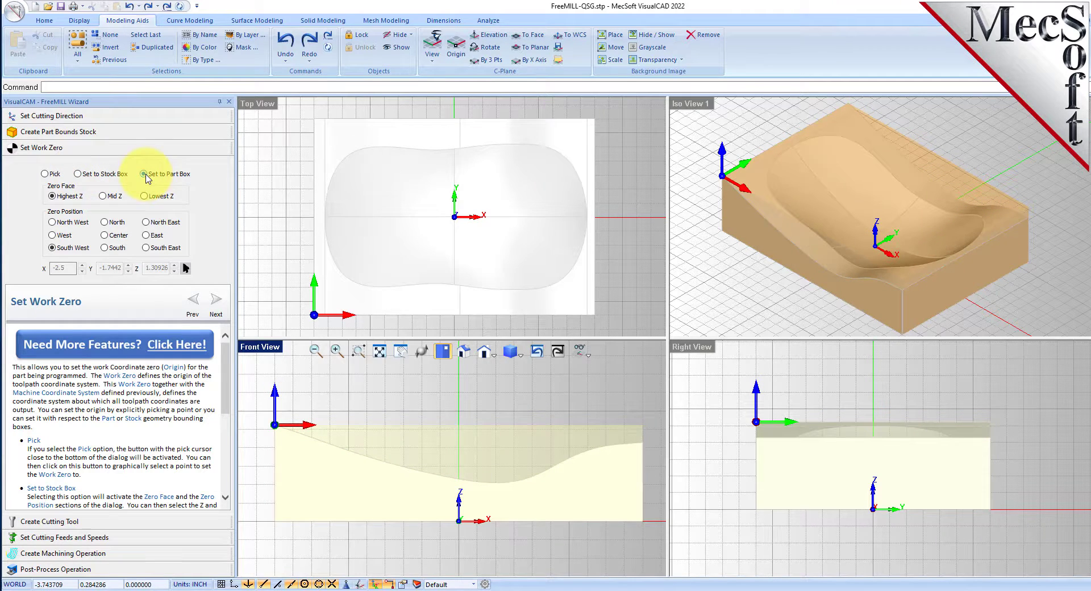
{"action": "left_click", "coordinate": [79, 174]}
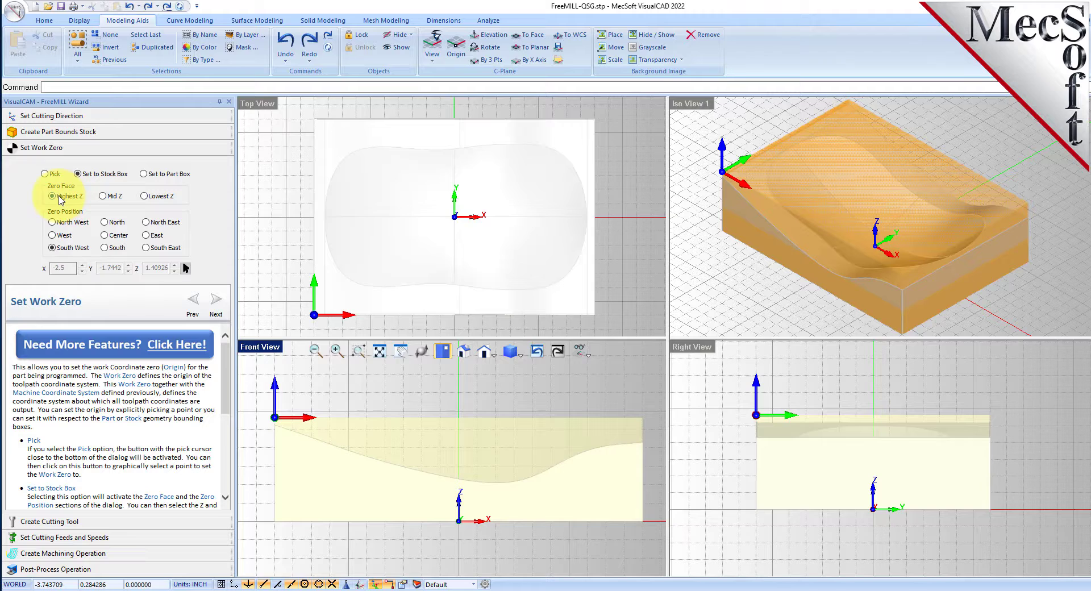
{"action": "left_click", "coordinate": [103, 196]}
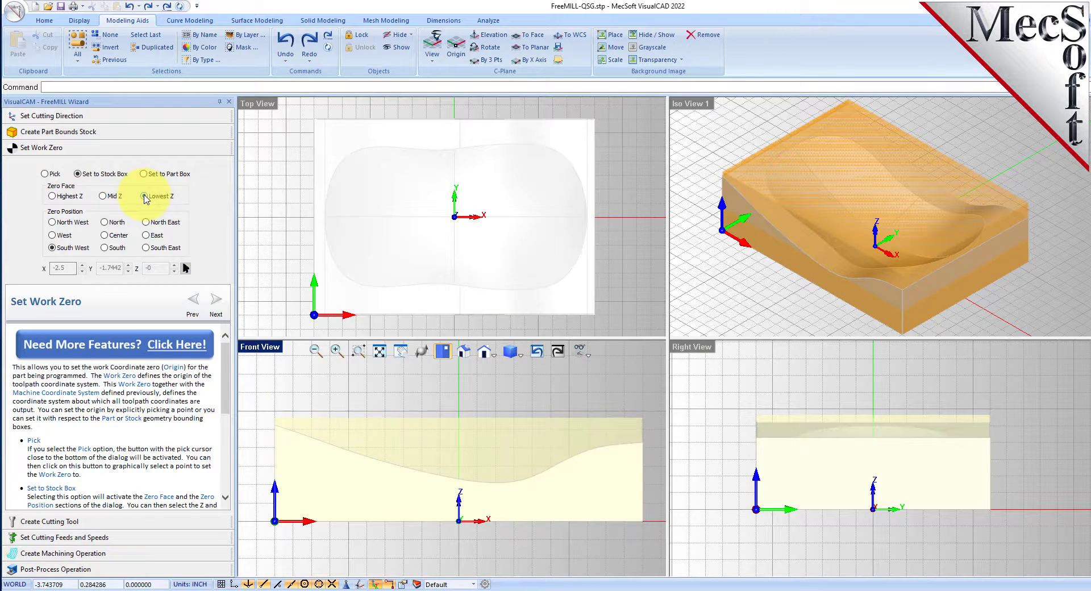
{"action": "left_click", "coordinate": [52, 196]}
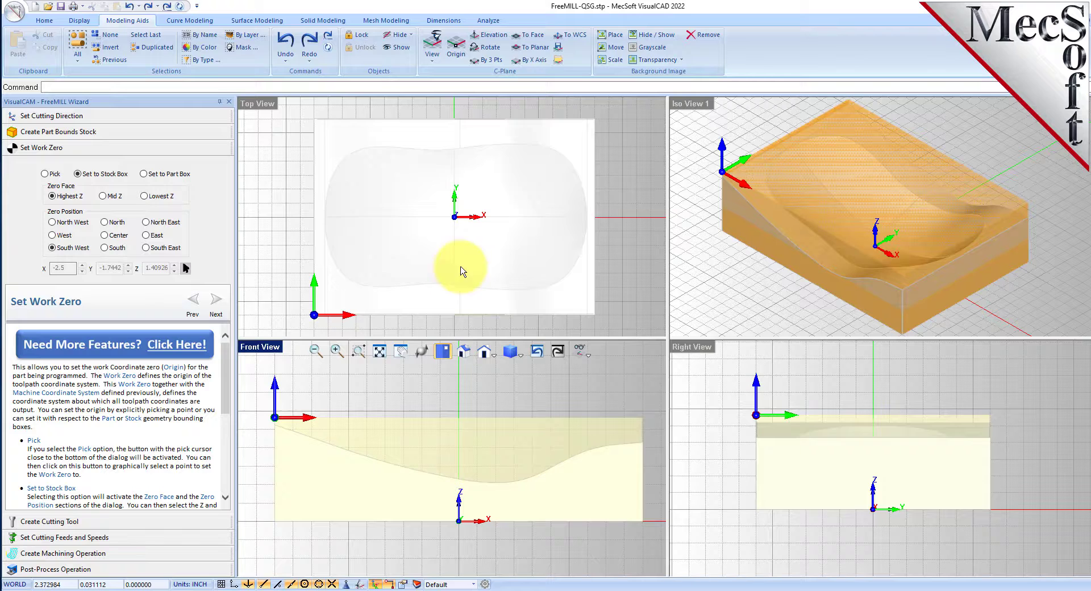
{"action": "left_click", "coordinate": [71, 521]}
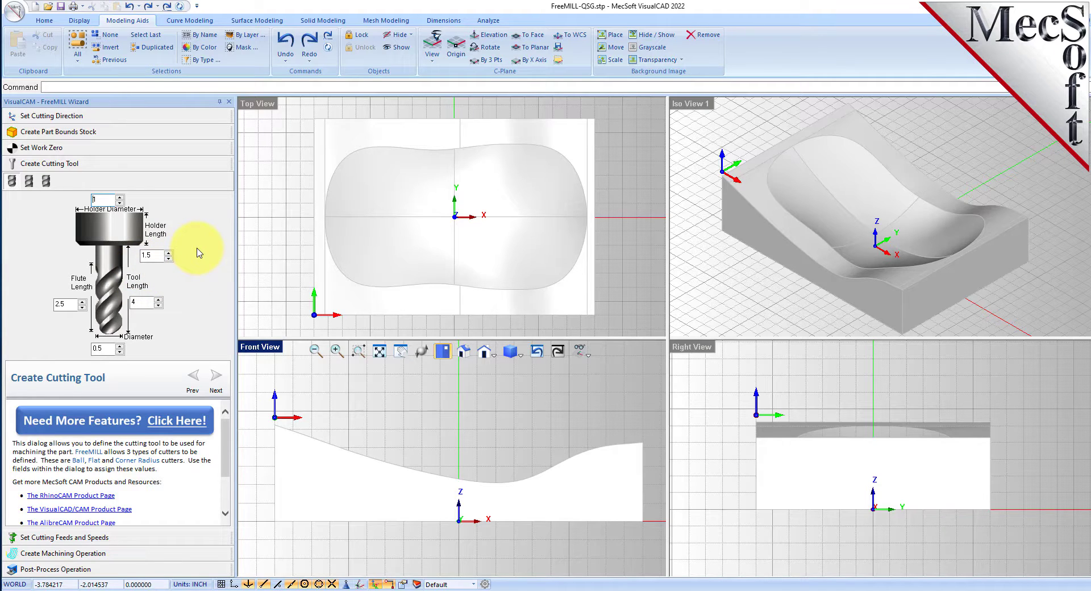
- Define a flat end mill with 0.75 diameter, flute length 4 and tool length 5
{"action": "left_click", "coordinate": [28, 180]}
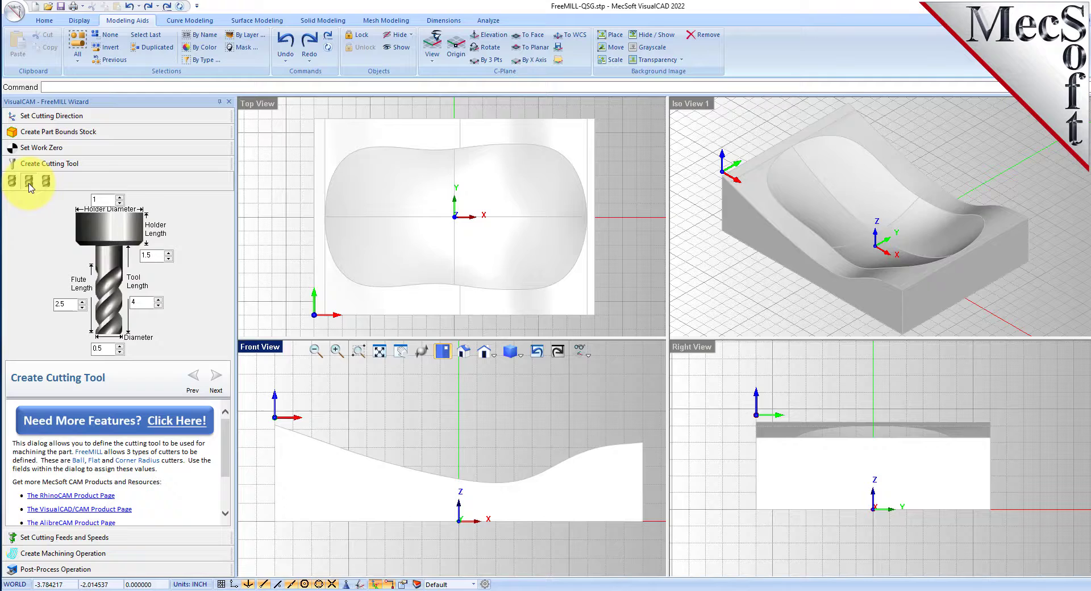
{"action": "double_click", "coordinate": [98, 348]}
{"action": "type", "text": "0.75"}
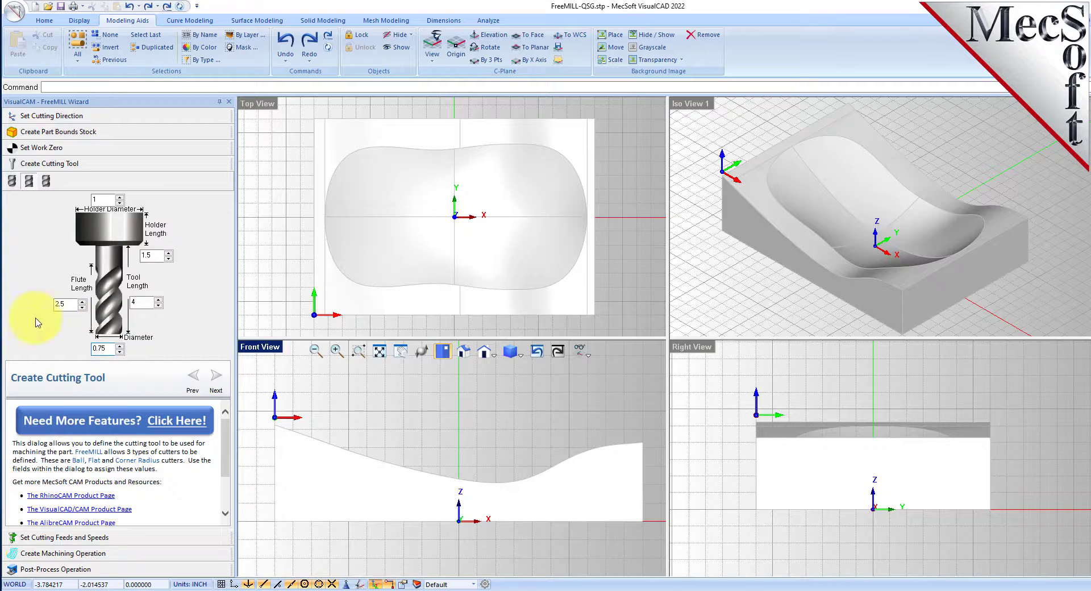
{"action": "double_click", "coordinate": [67, 303]}
{"action": "left_click_drag", "start_coordinate": [72, 304], "coordinate": [35, 304]}
{"action": "type", "text": "4"}
{"action": "double_click", "coordinate": [141, 302]}
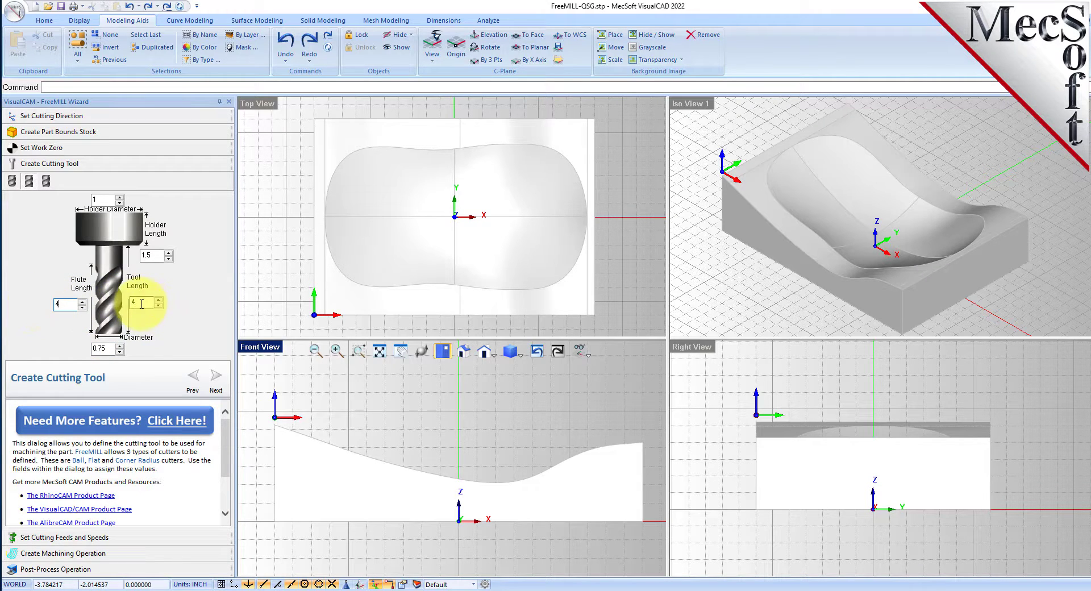
{"action": "type", "text": "5"}
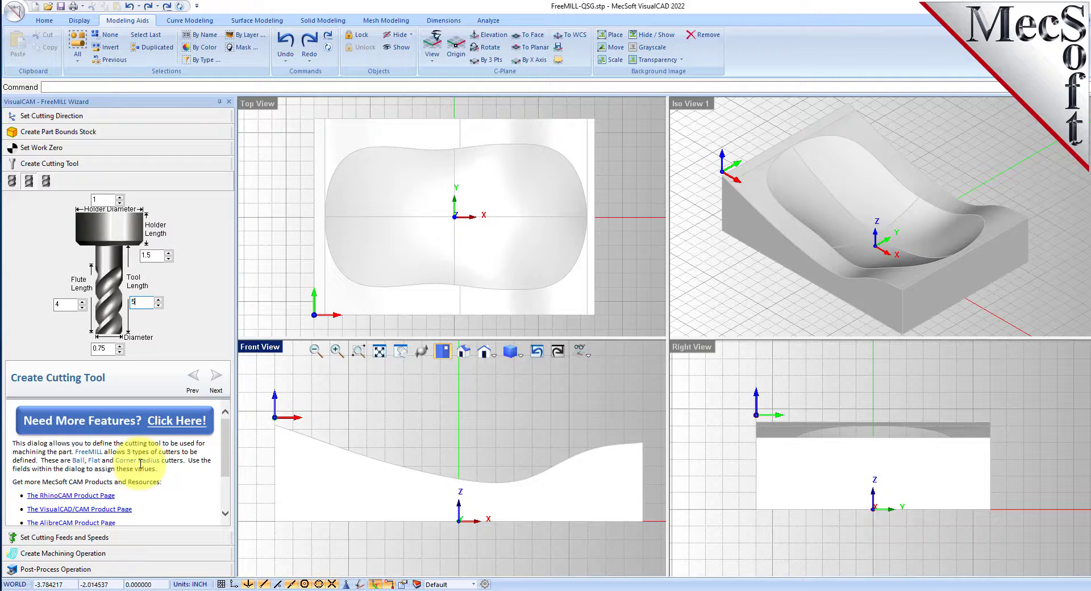
{"action": "left_click", "coordinate": [63, 539]}
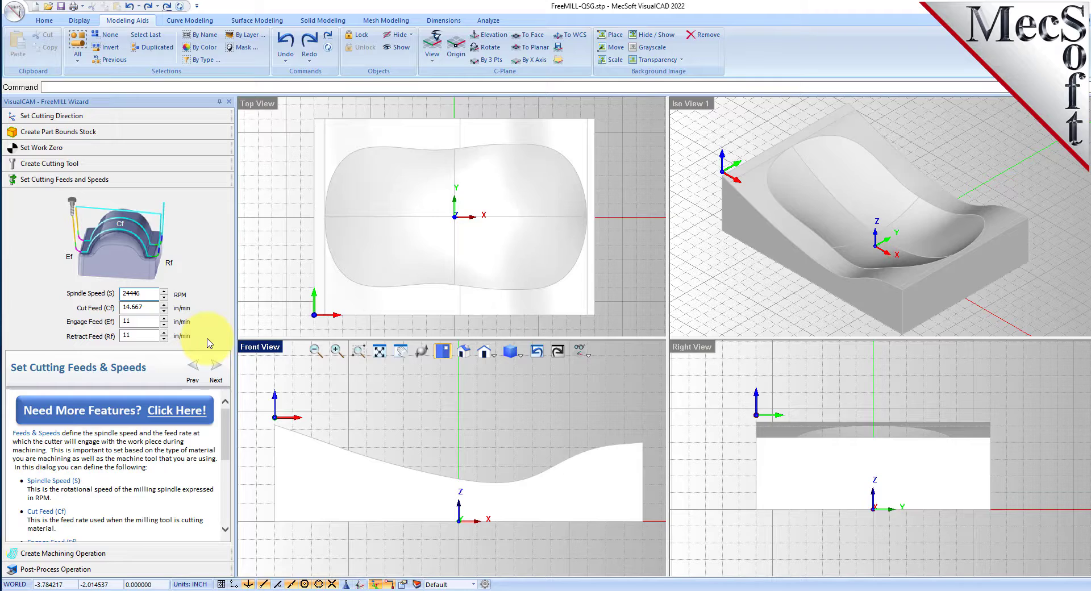
{"action": "double_click", "coordinate": [133, 293]}
{"action": "key", "text": "Tab"}
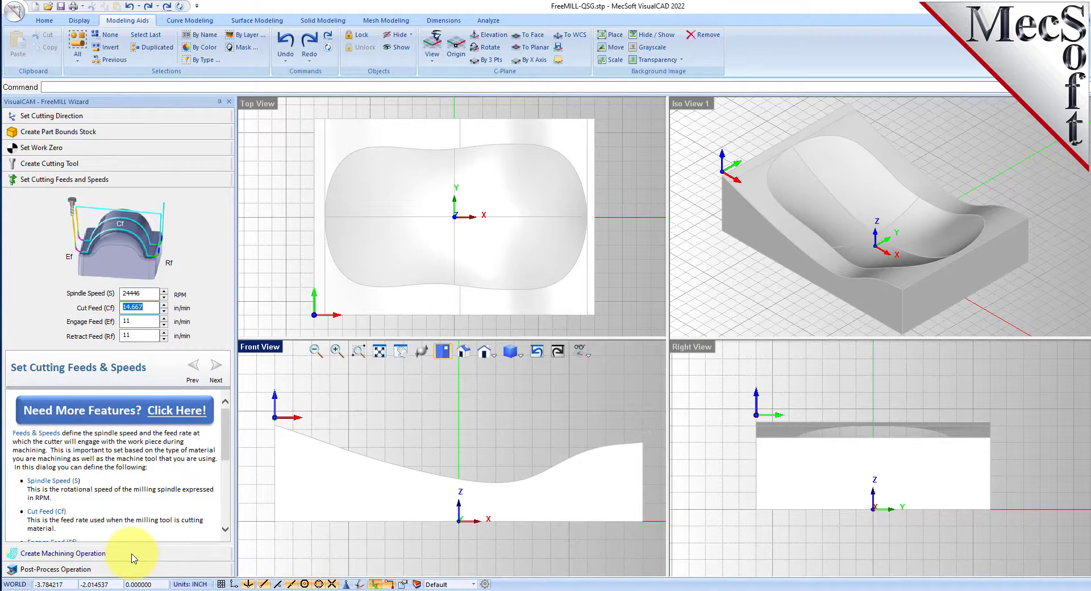
- Set the machining operation's step distance to 0.375 and stepdown distance to 0.5
{"action": "left_click", "coordinate": [62, 553]}
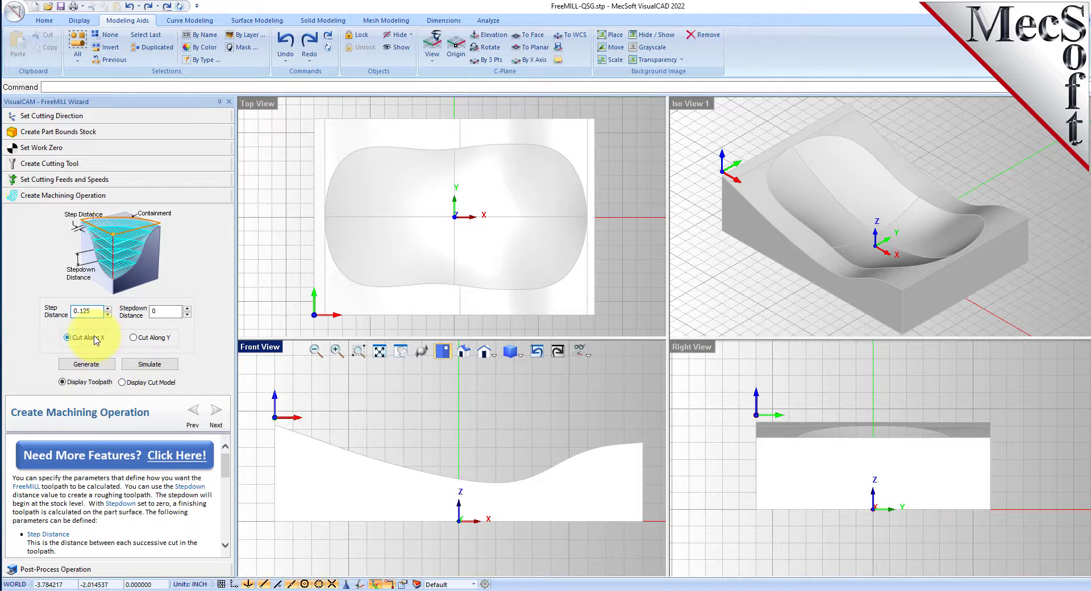
{"action": "left_click_drag", "start_coordinate": [104, 311], "coordinate": [46, 313]}
{"action": "double_click", "coordinate": [164, 310]}
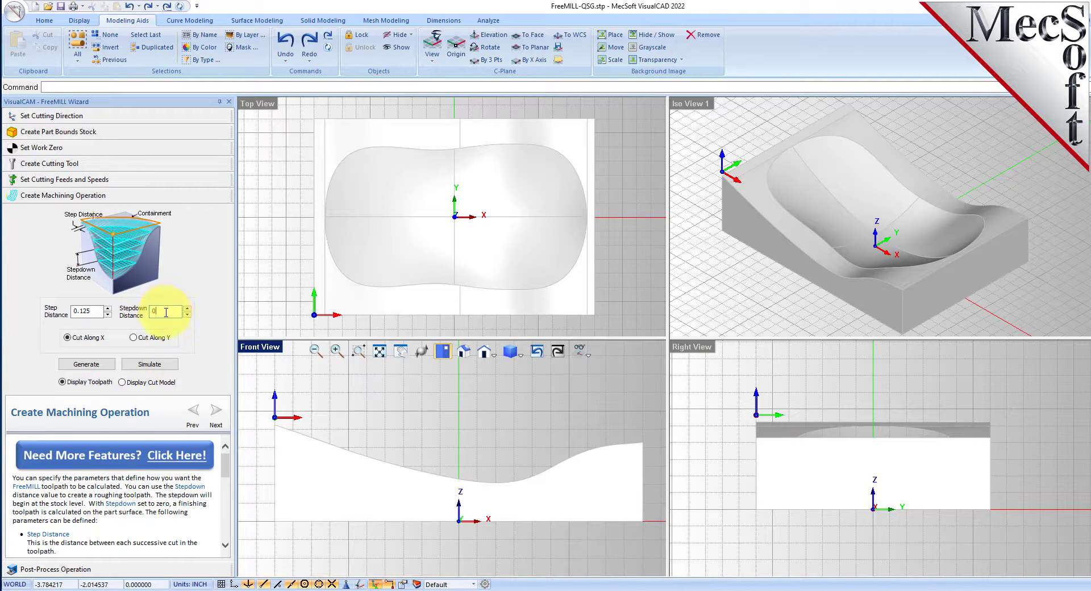
{"action": "double_click", "coordinate": [93, 313]}
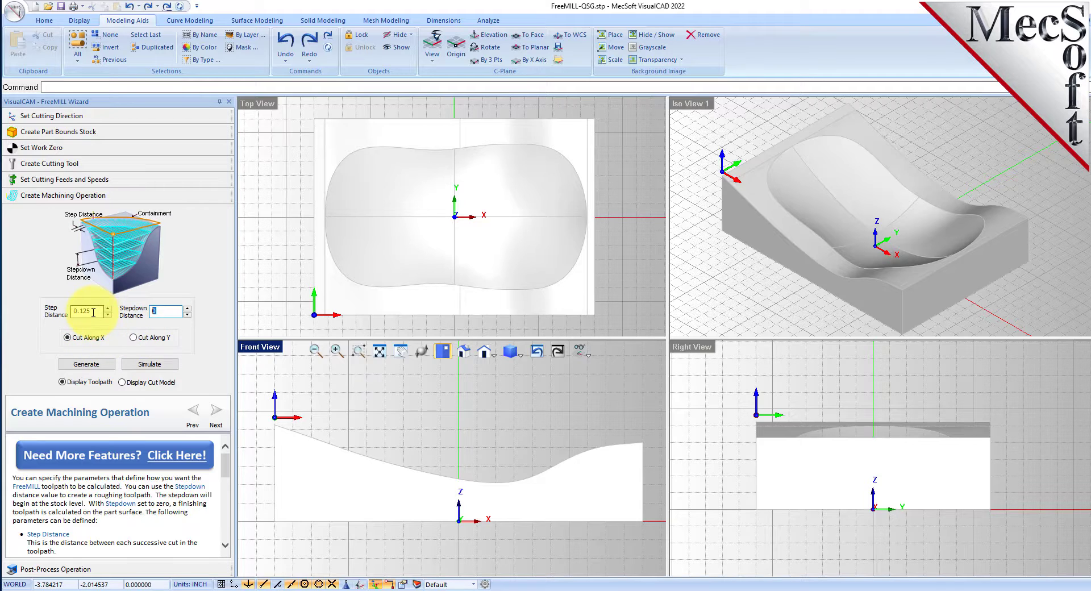
{"action": "type", "text": "0."}
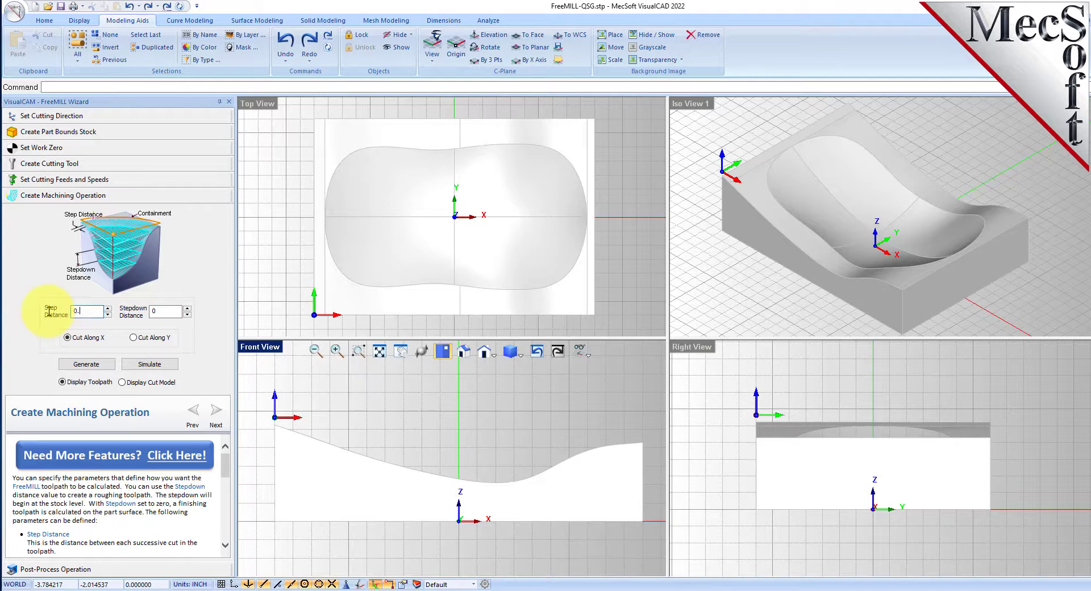
{"action": "type", "text": "375"}
{"action": "double_click", "coordinate": [164, 312]}
{"action": "type", "text": "0.5"}
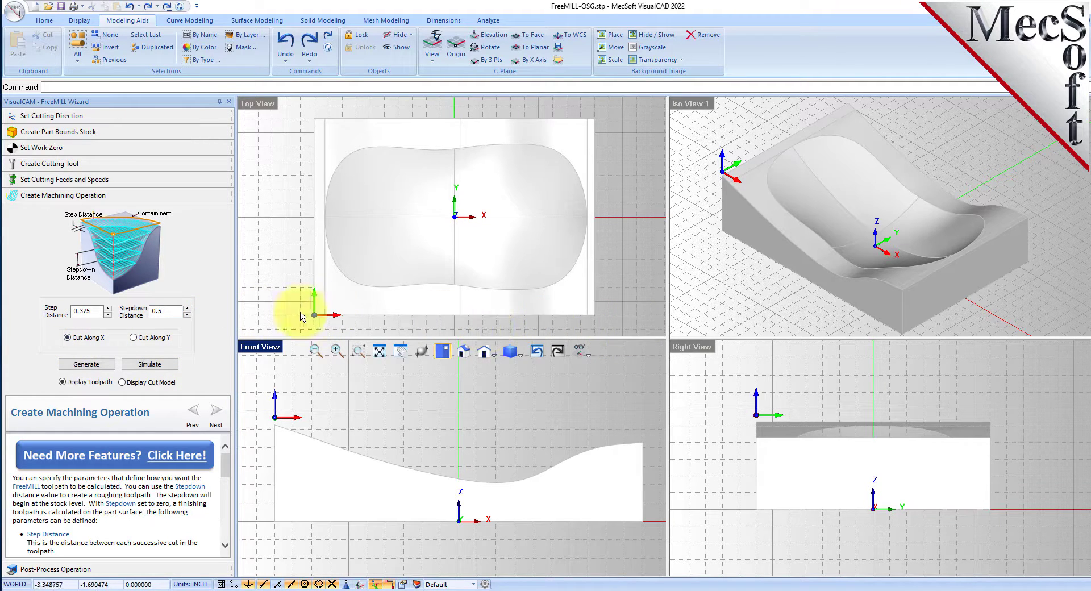
- Generate the roughing toolpath, then regenerate it with a 0.25 stepdown
{"action": "left_click", "coordinate": [91, 365]}
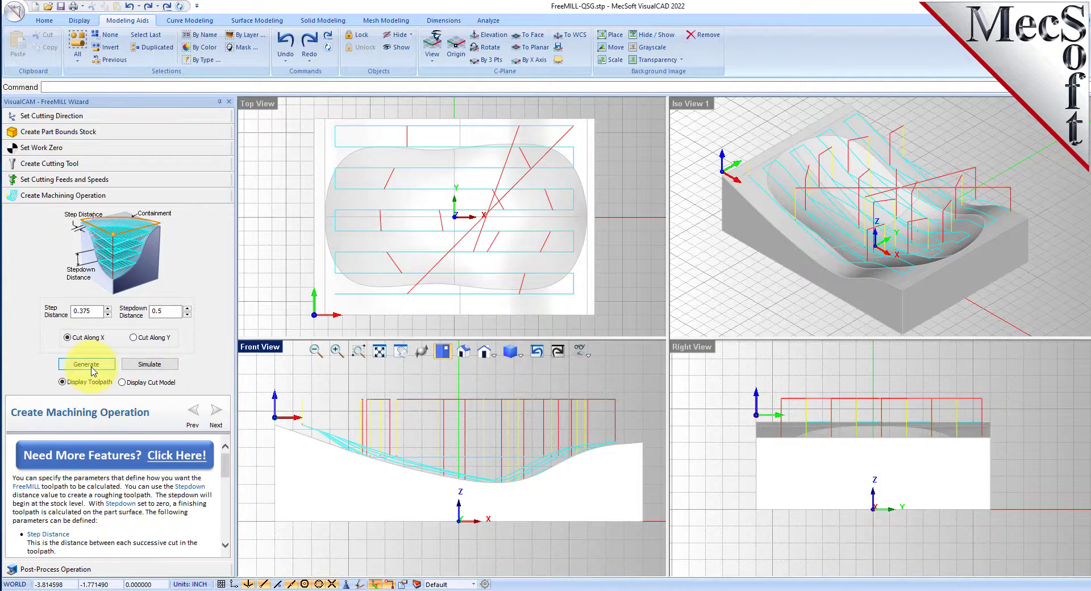
{"action": "left_click", "coordinate": [164, 312]}
{"action": "key", "text": "BackSpace"}
{"action": "type", "text": "25"}
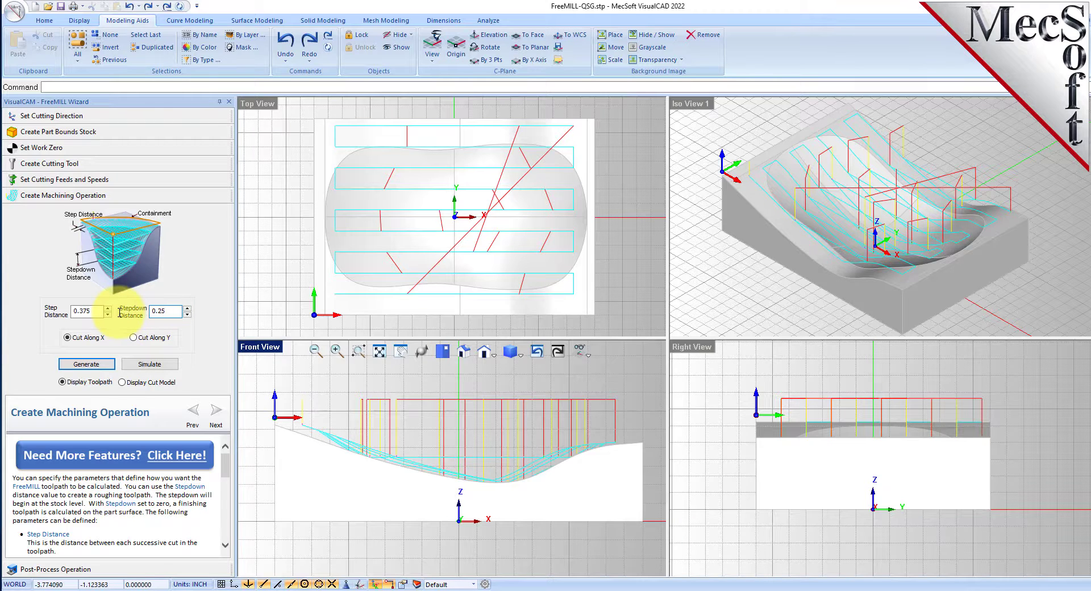
{"action": "left_click", "coordinate": [95, 367]}
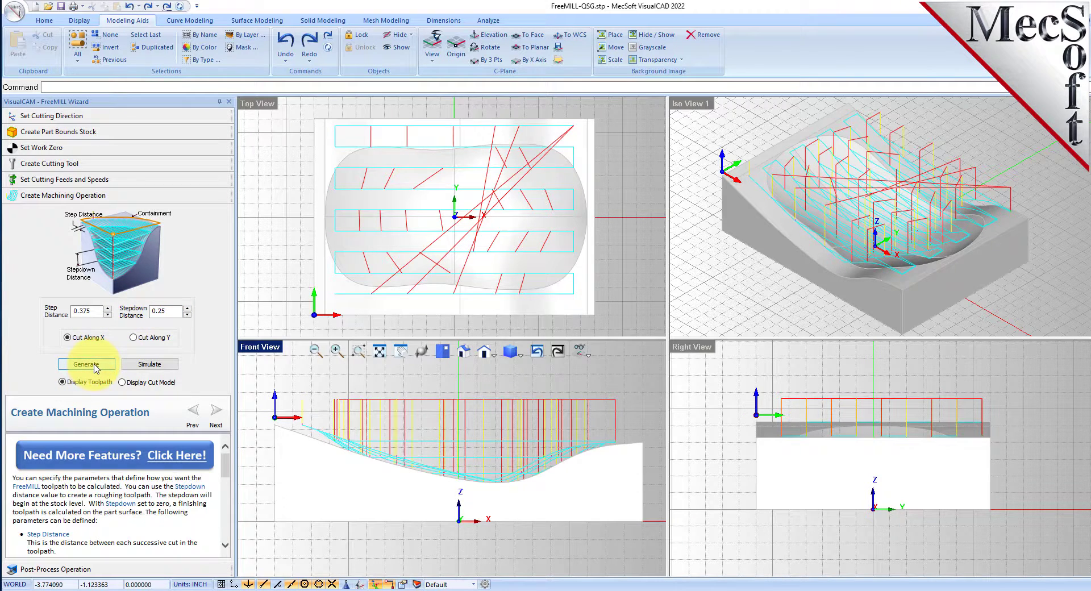
- Regenerate the roughing toolpath with a 0.125 stepdown
{"action": "left_click", "coordinate": [164, 311]}
{"action": "key", "text": "BackSpace"}
{"action": "key", "text": "BackSpace"}
{"action": "key", "text": "BackSpace"}
{"action": "type", "text": ".125"}
{"action": "left_click", "coordinate": [104, 367]}
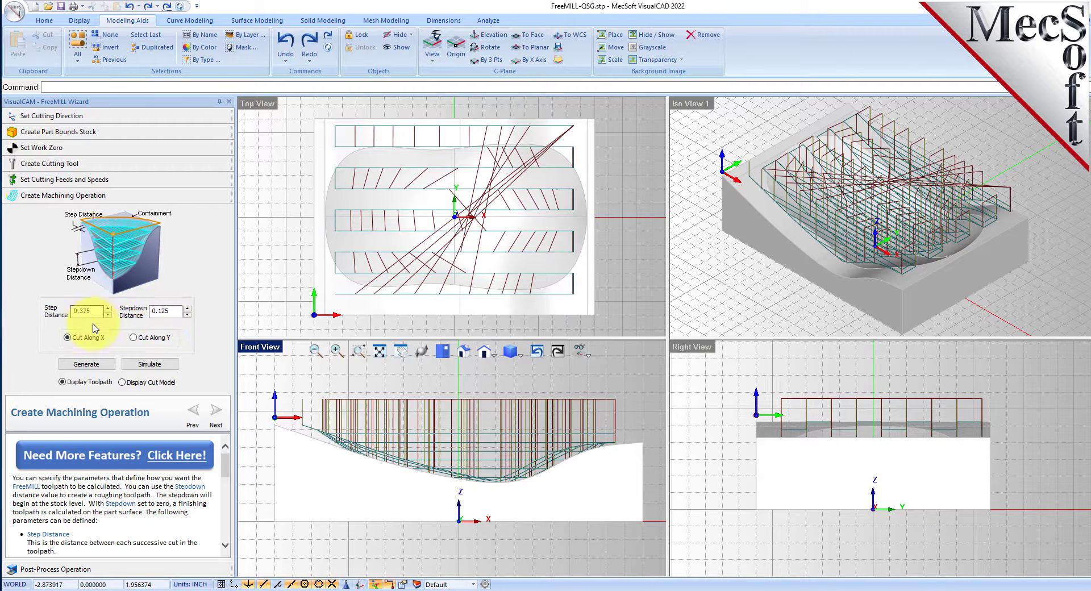
- Change the step distance from 0.375 to 0.25, regenerate, and simulate the cut stock
{"action": "left_click_drag", "start_coordinate": [96, 311], "coordinate": [48, 311]}
{"action": "type", "text": "0.25"}
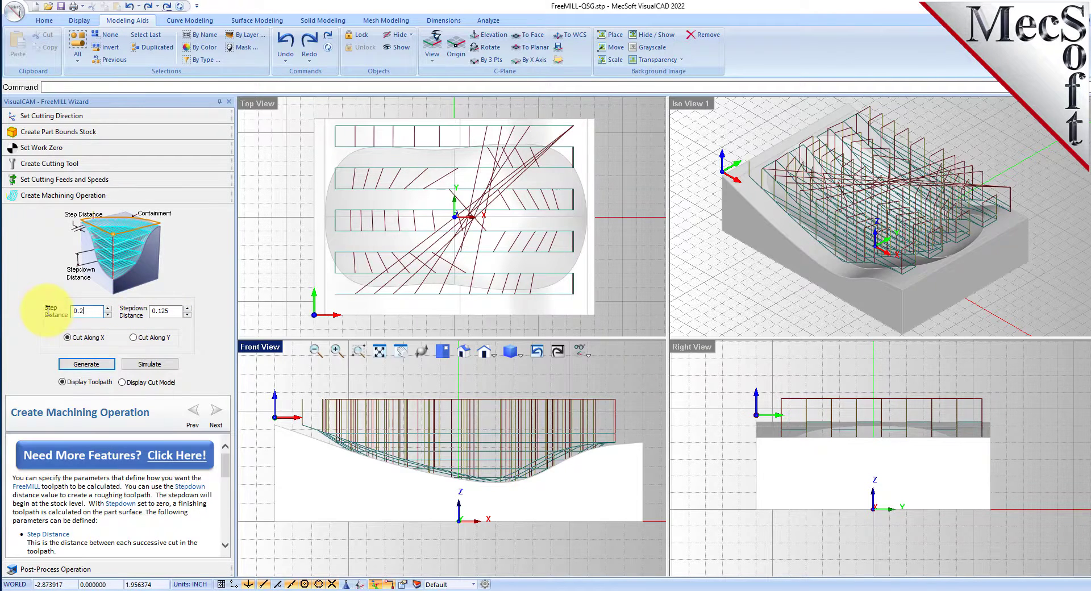
{"action": "left_click", "coordinate": [94, 367]}
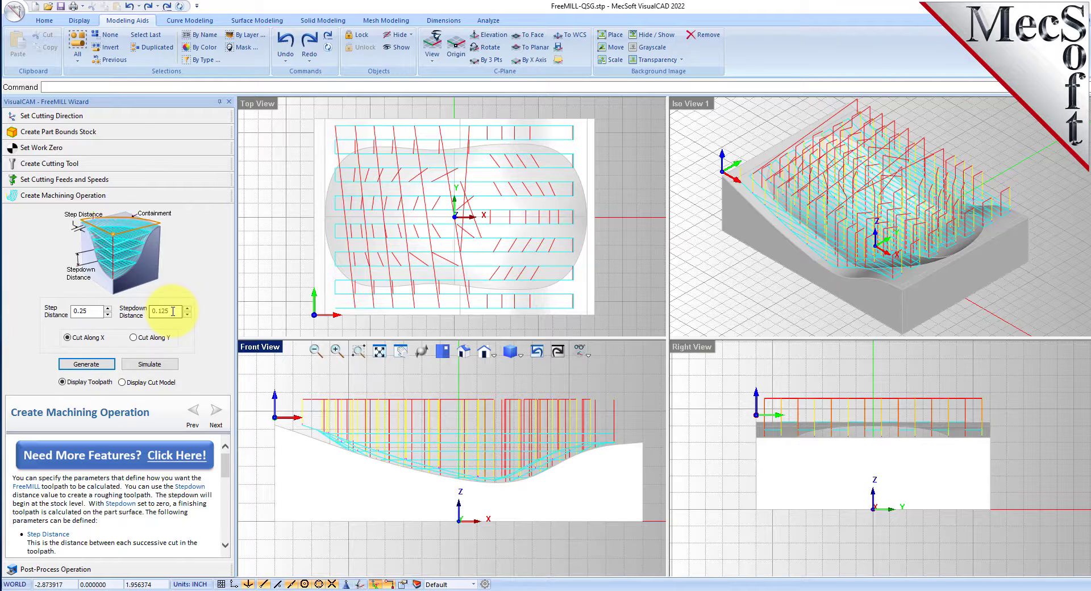
{"action": "left_click", "coordinate": [151, 364]}
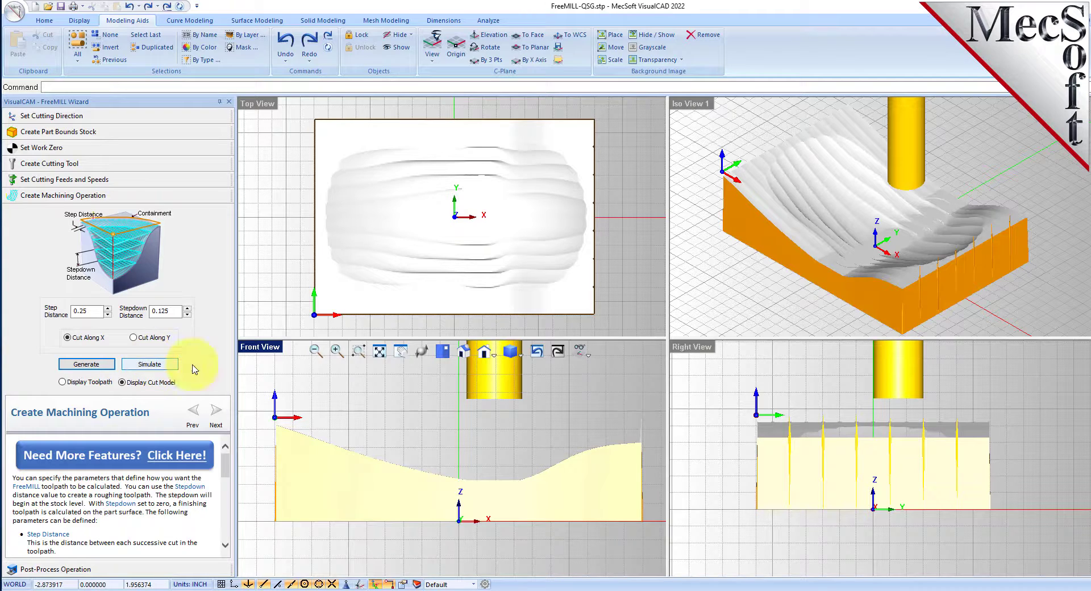
- Inspect the roughed stock, toggling toolpath and cut-model display, then go to Post-Process Operation
{"action": "right_click_drag", "start_coordinate": [856, 217], "coordinate": [870, 174]}
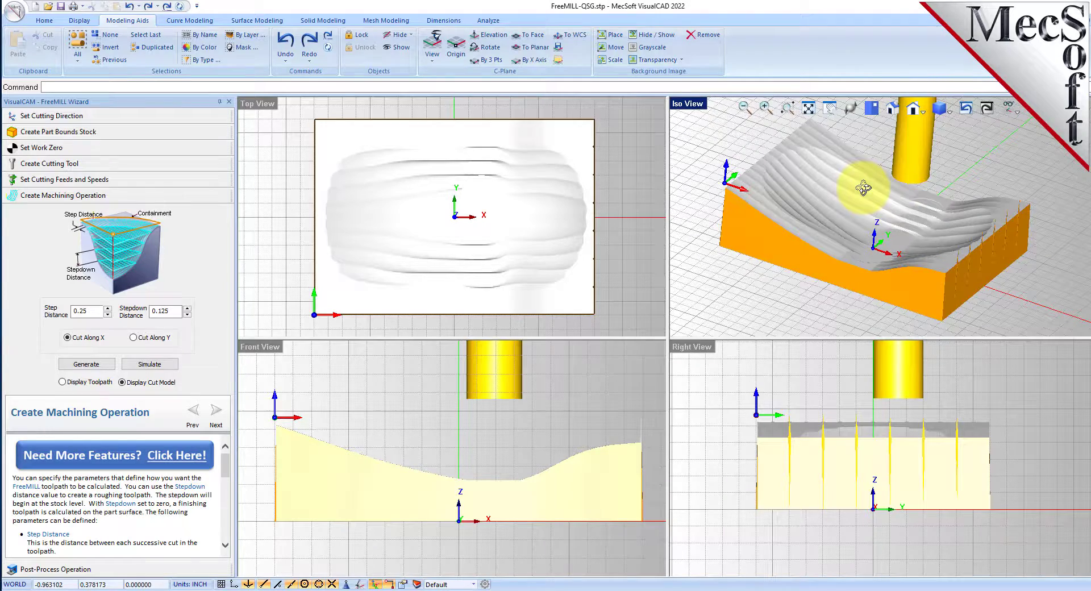
{"action": "left_click", "coordinate": [64, 381]}
{"action": "left_click", "coordinate": [122, 382]}
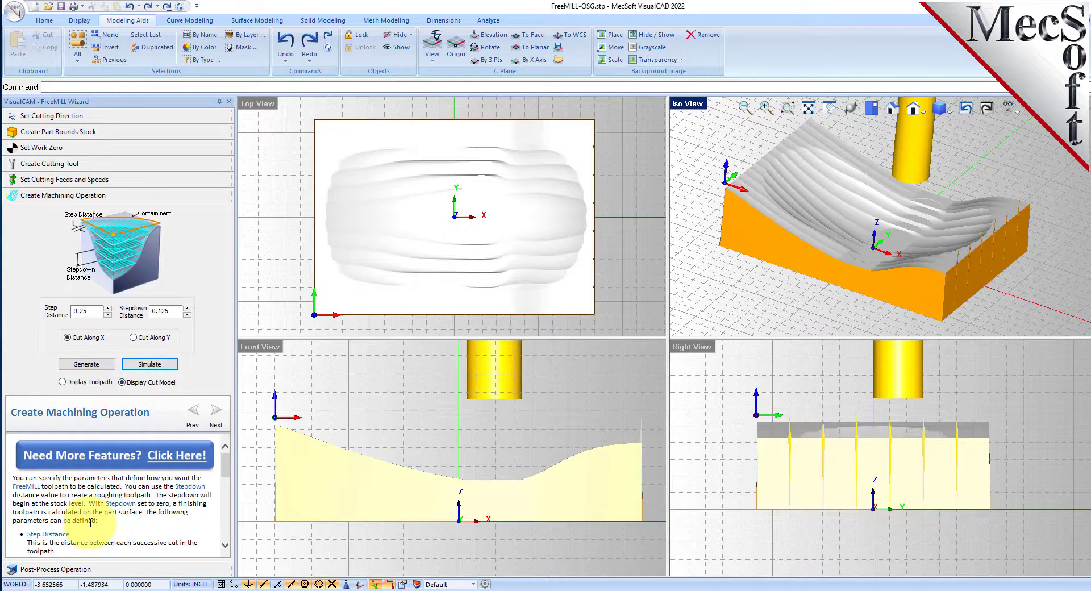
{"action": "left_click", "coordinate": [74, 568]}
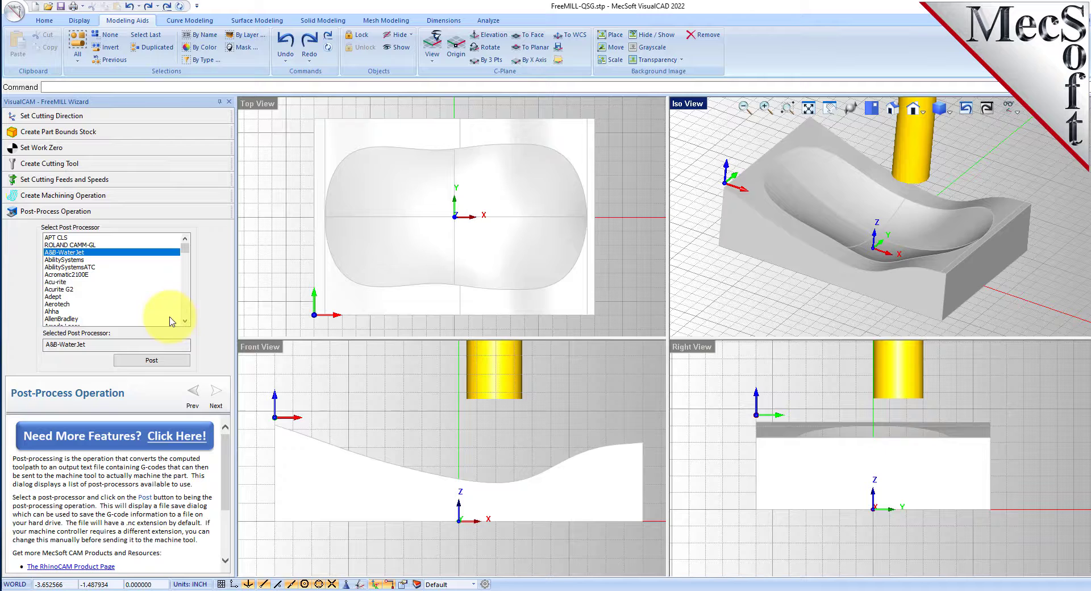
- Select the Haas post processor from the list and post the roughing toolpath
{"action": "scroll", "coordinate": [125, 284], "scroll_direction": "down", "scroll_amount": 10}
{"action": "scroll", "coordinate": [115, 272], "scroll_direction": "down", "scroll_amount": 15}
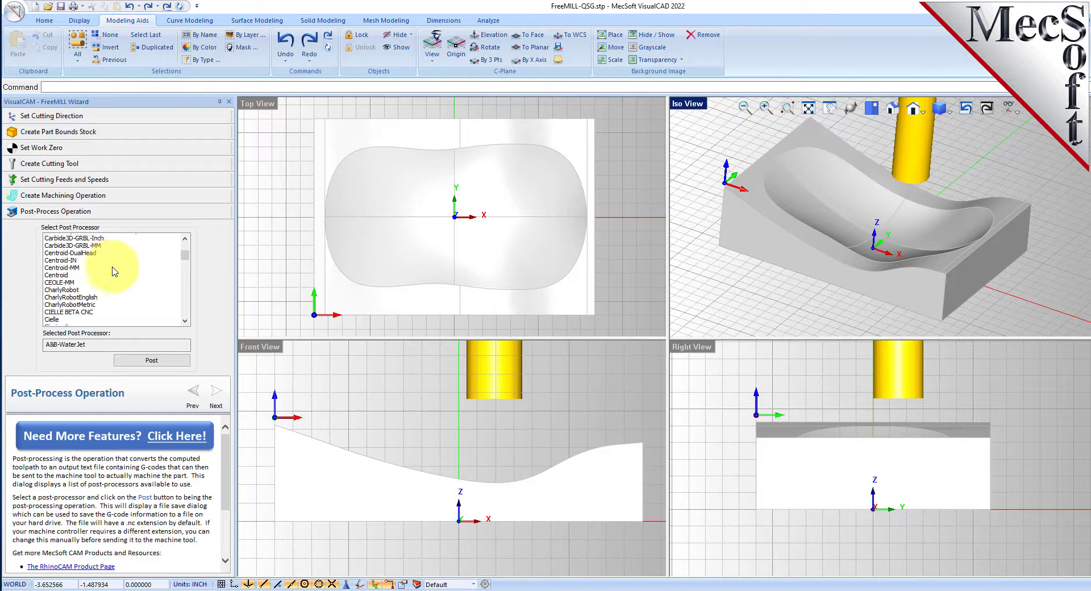
{"action": "scroll", "coordinate": [115, 273], "scroll_direction": "down", "scroll_amount": 15}
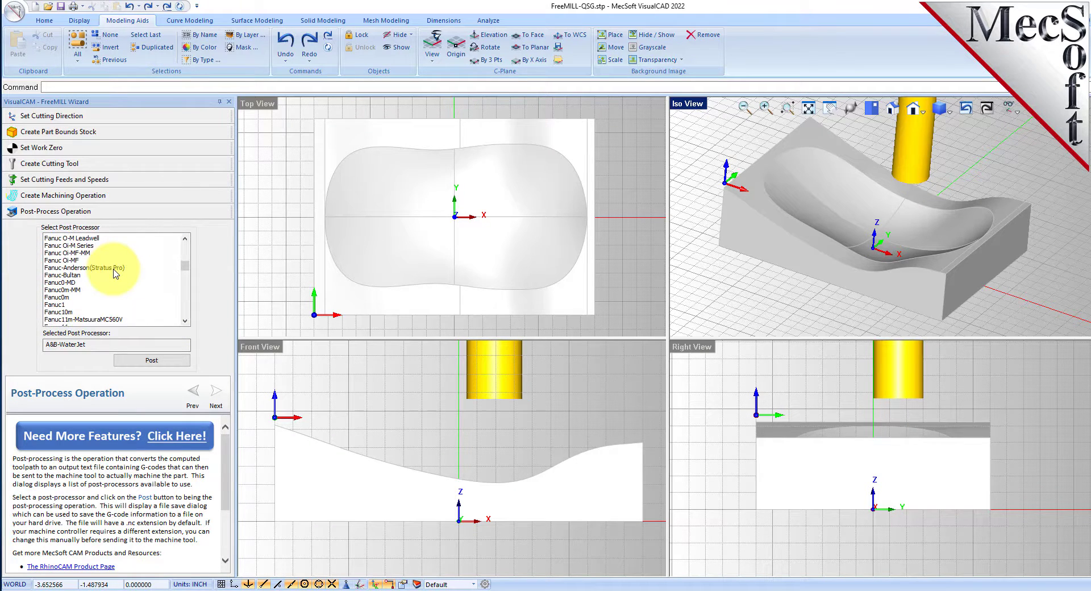
{"action": "scroll", "coordinate": [115, 271], "scroll_direction": "down", "scroll_amount": 8}
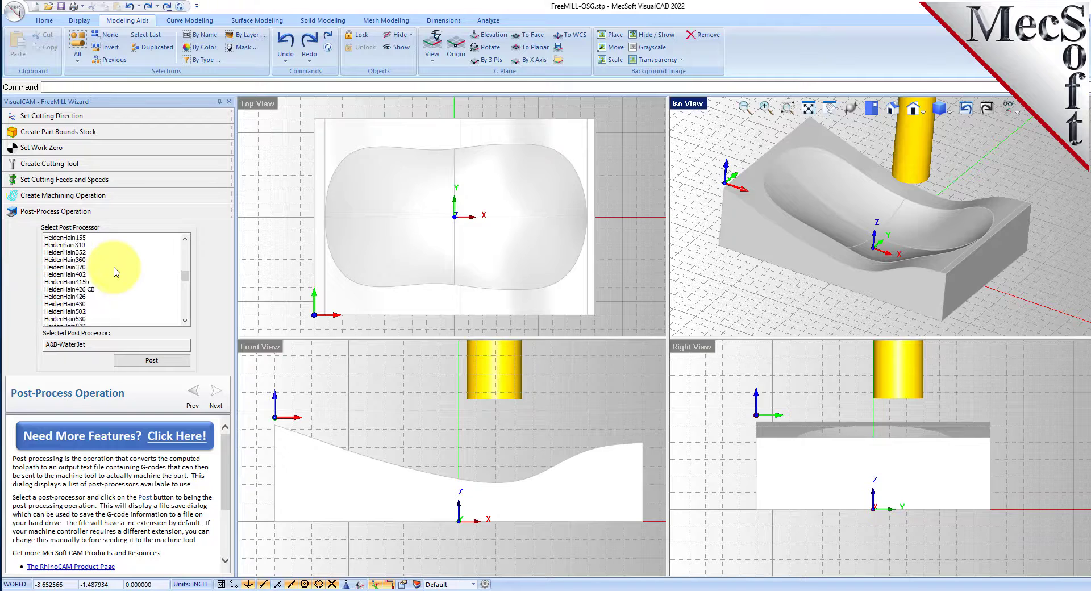
{"action": "left_click", "coordinate": [63, 245]}
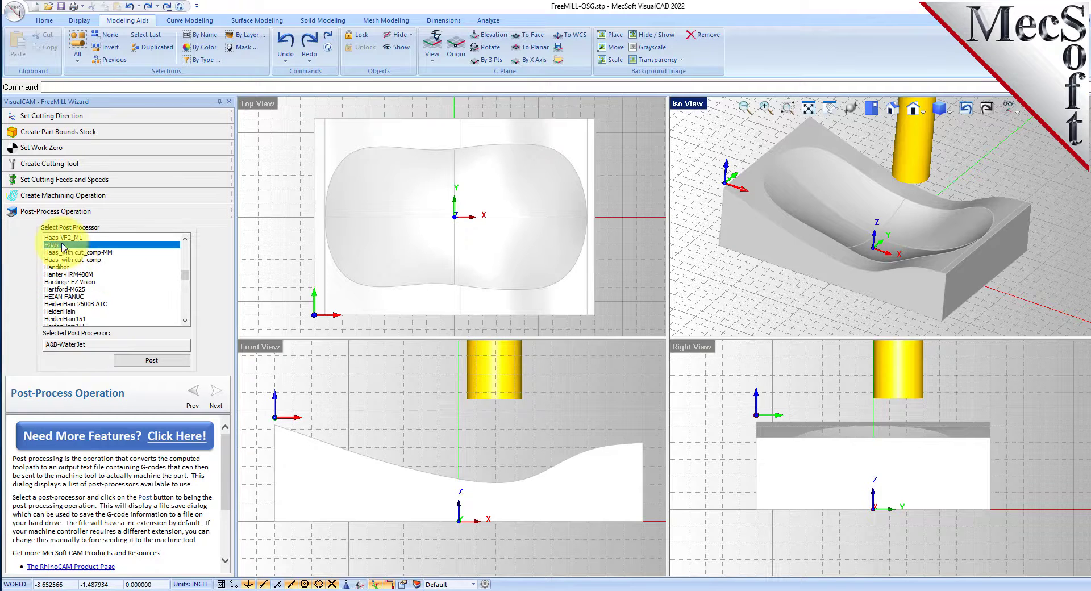
{"action": "left_click", "coordinate": [151, 361]}
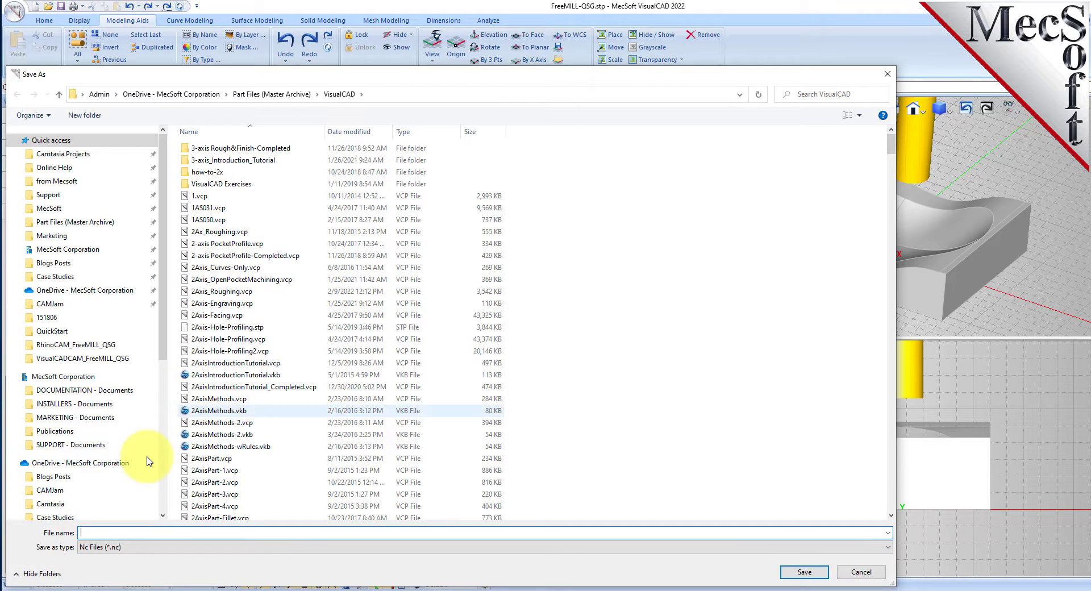
- Save the Haas G-code as VCCFreeMILL-HRough.nc
{"action": "type", "text": "VCCFreeMILL-HRough.nc"}
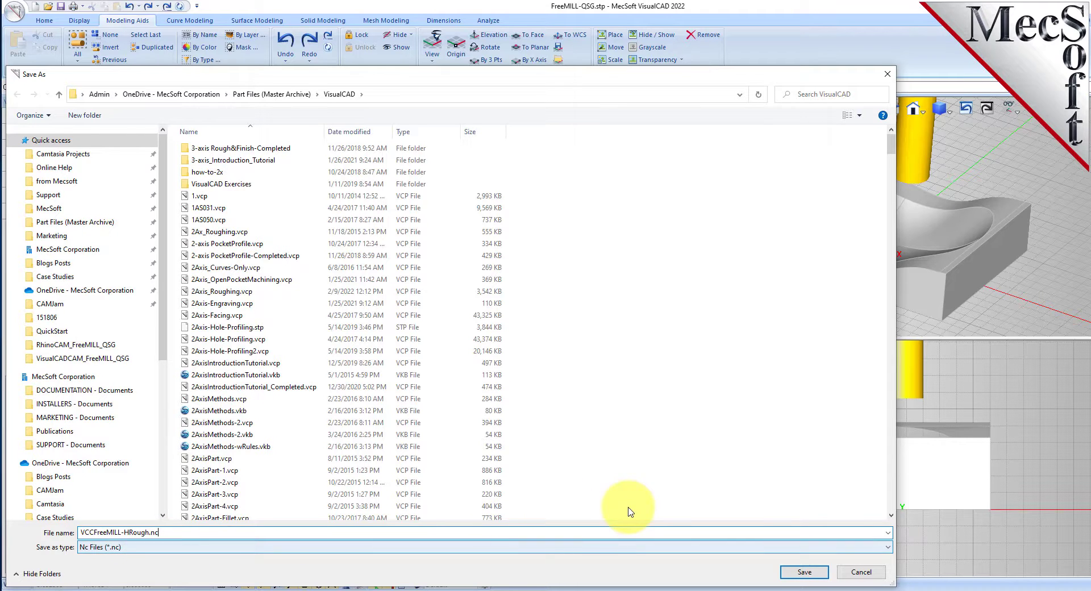
{"action": "left_click", "coordinate": [804, 572]}
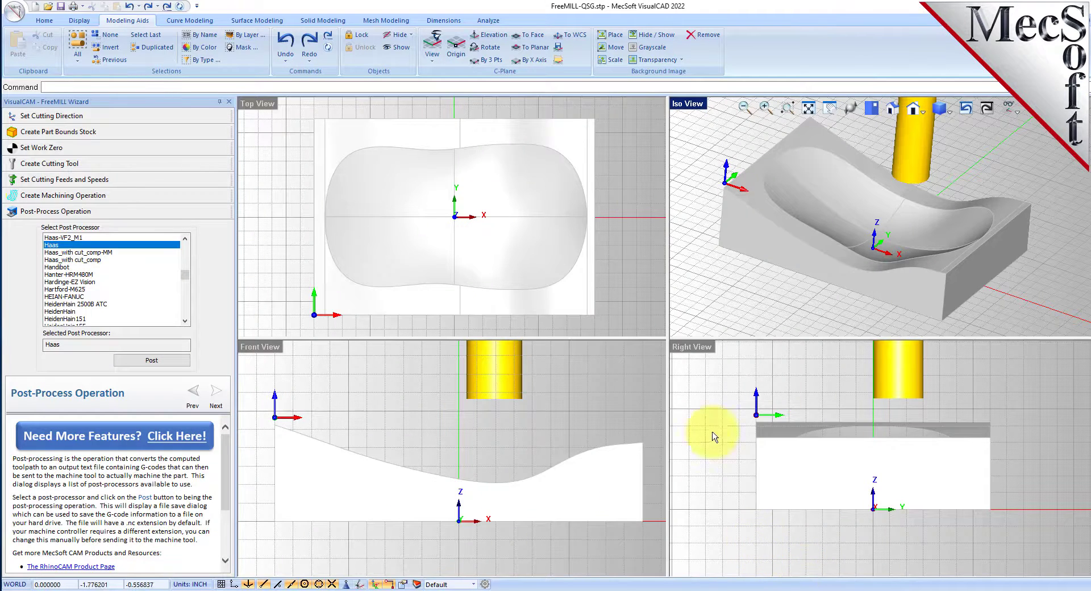
- Review the G-code in Notepad, highlight the Parallel Finishing label, then close the file
{"action": "left_click_drag", "start_coordinate": [776, 172], "coordinate": [732, 148]}
{"action": "left_click_drag", "start_coordinate": [845, 217], "coordinate": [751, 183]}
{"action": "left_click", "coordinate": [752, 240]}
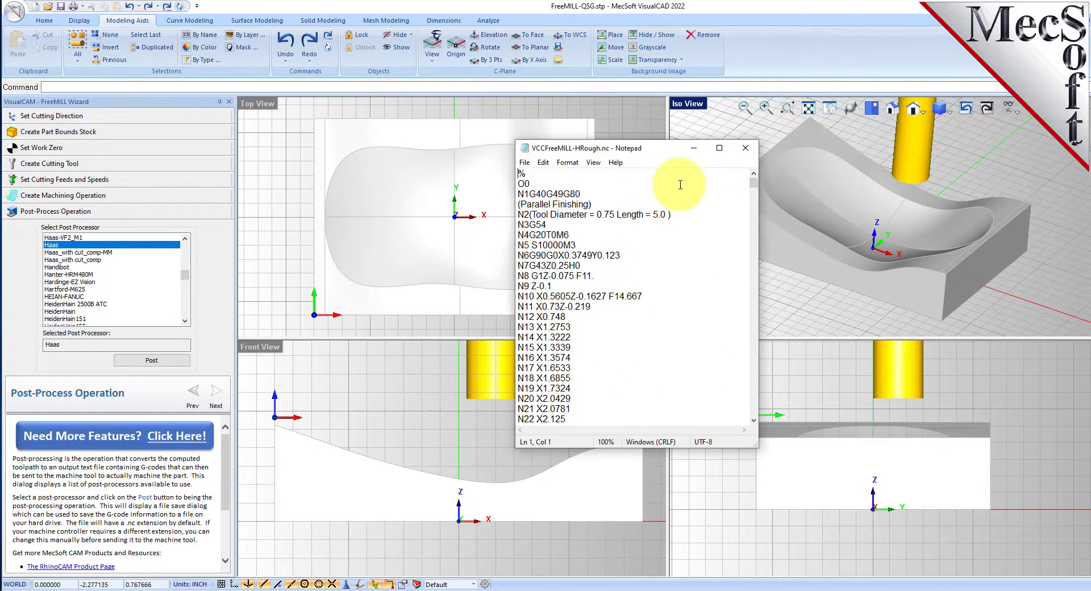
{"action": "left_click_drag", "start_coordinate": [593, 204], "coordinate": [517, 204]}
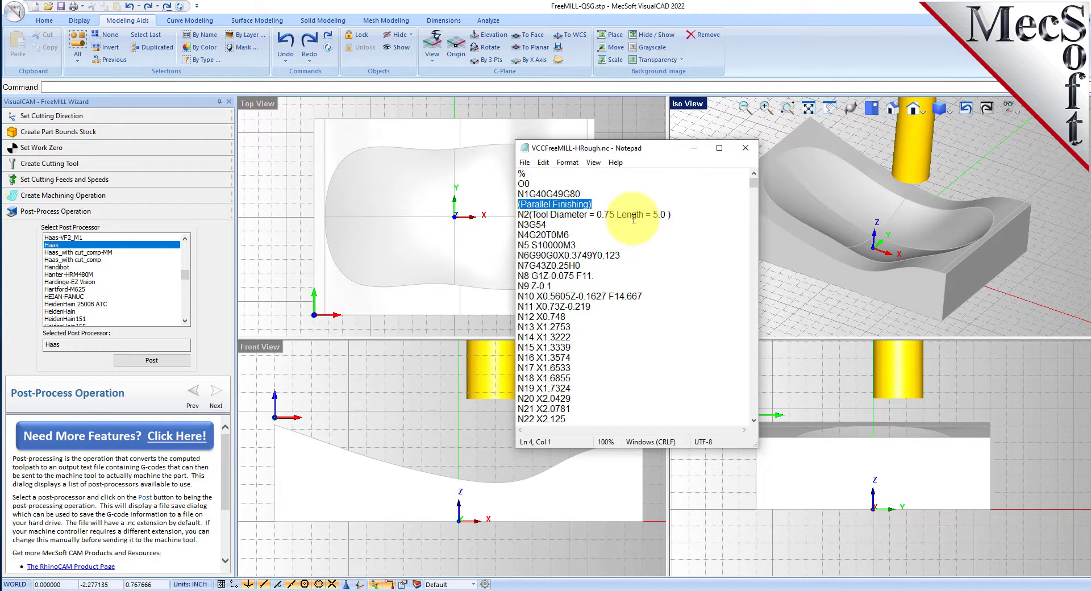
{"action": "left_click", "coordinate": [745, 148]}
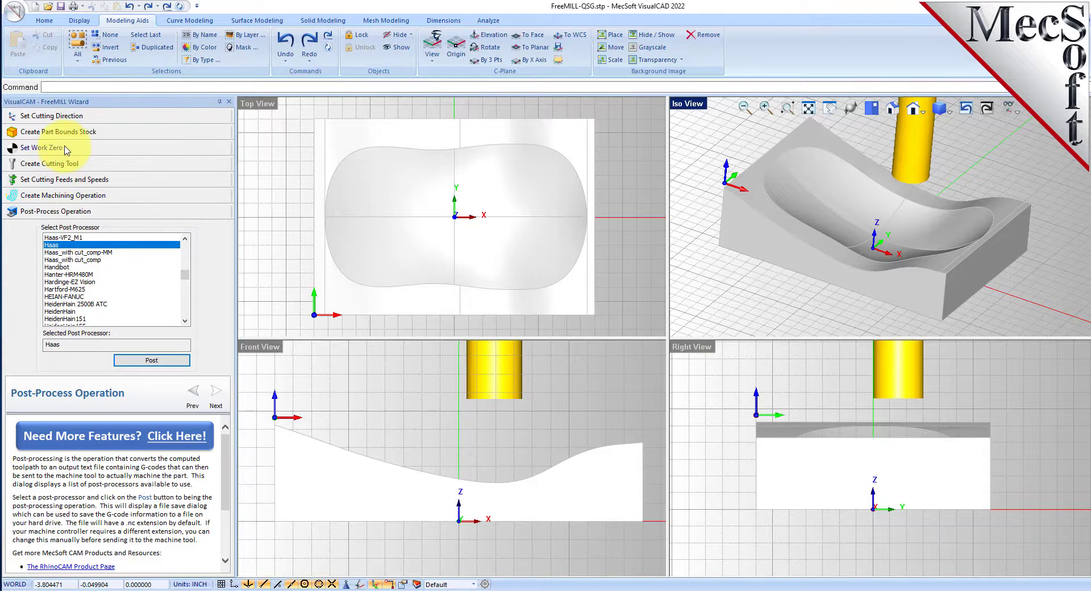
- Define a ball end mill with 0.125 diameter and flute length 4
{"action": "left_click", "coordinate": [66, 165]}
{"action": "left_click", "coordinate": [11, 181]}
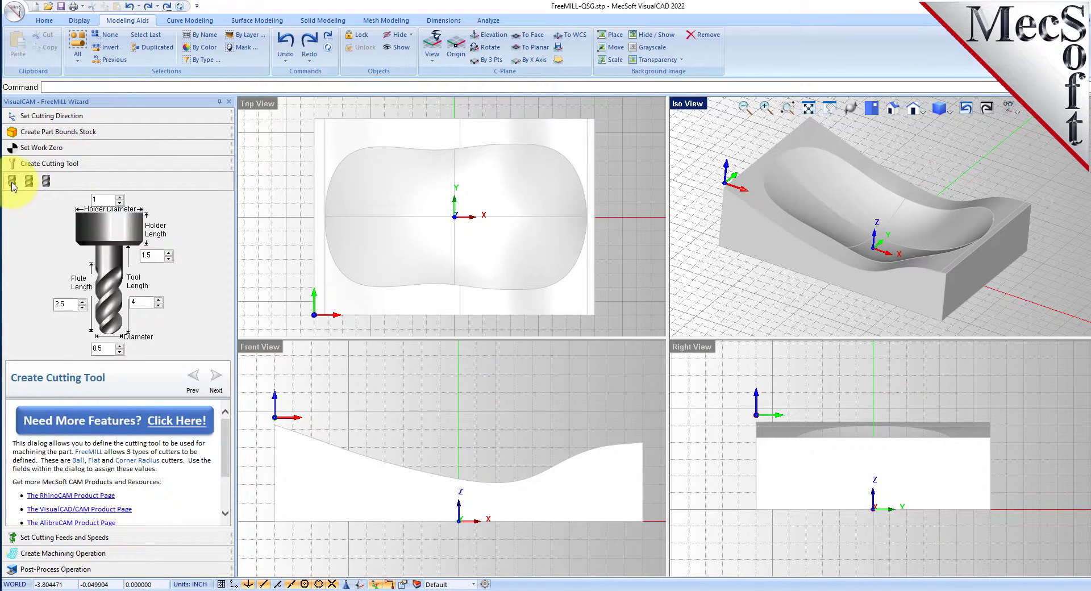
{"action": "left_click_drag", "start_coordinate": [105, 348], "coordinate": [68, 348]}
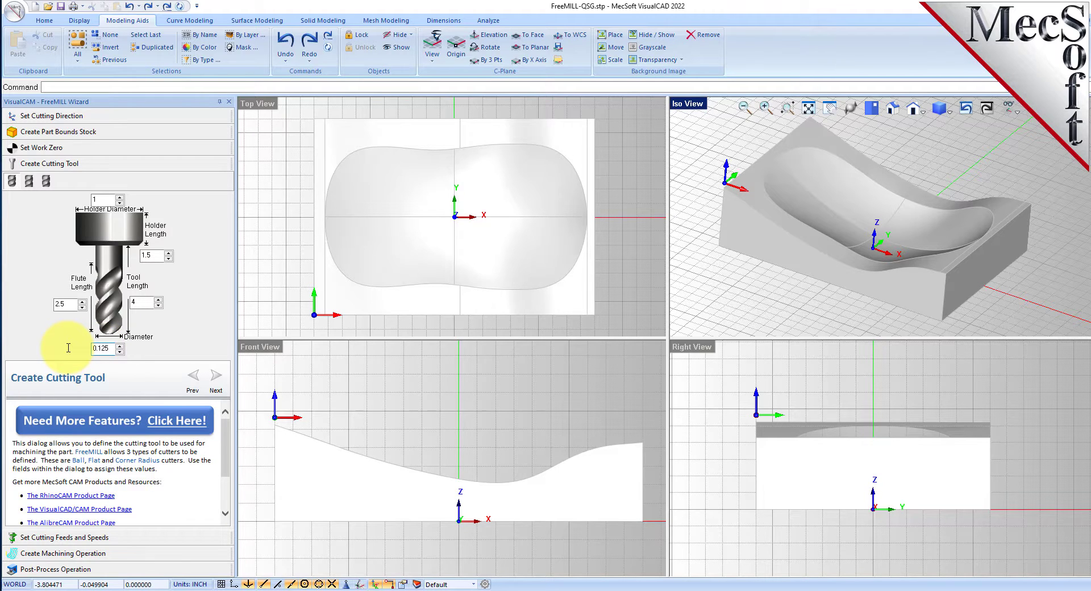
{"action": "left_click", "coordinate": [57, 305]}
{"action": "left_click_drag", "start_coordinate": [70, 305], "coordinate": [31, 306]}
{"action": "left_click_drag", "start_coordinate": [149, 303], "coordinate": [121, 305]}
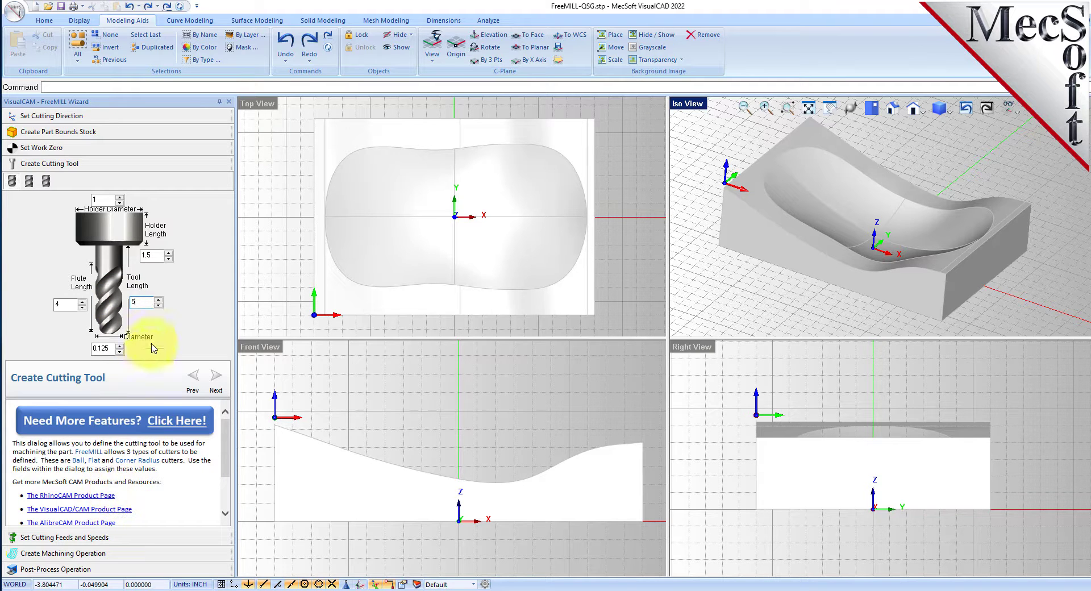
{"action": "left_click", "coordinate": [86, 537]}
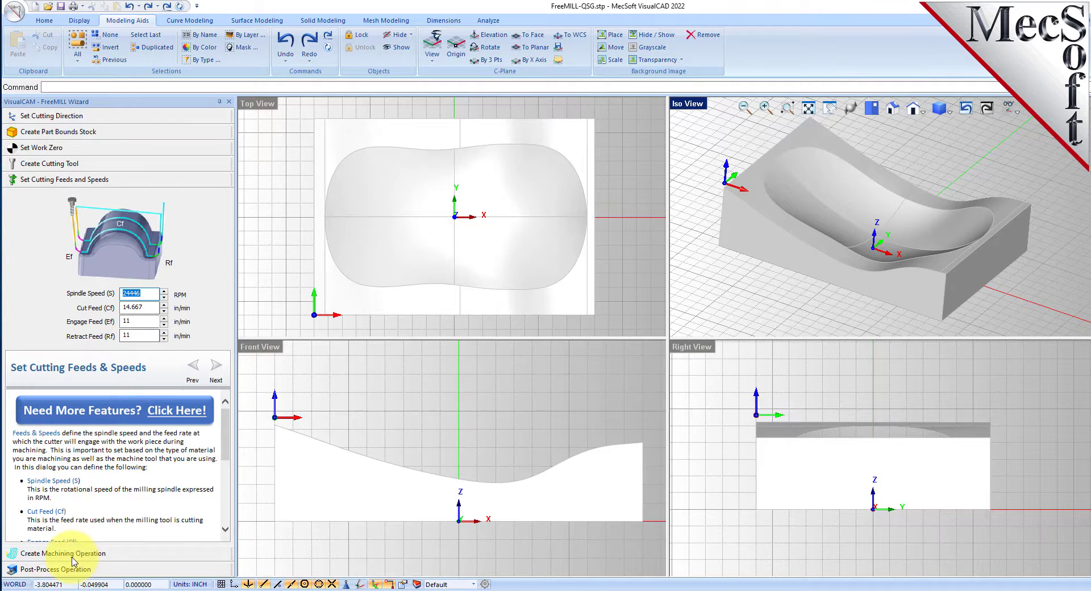
- Set the finishing operation's stepdown to 0 and step distance to 0.02
{"action": "left_click", "coordinate": [91, 553]}
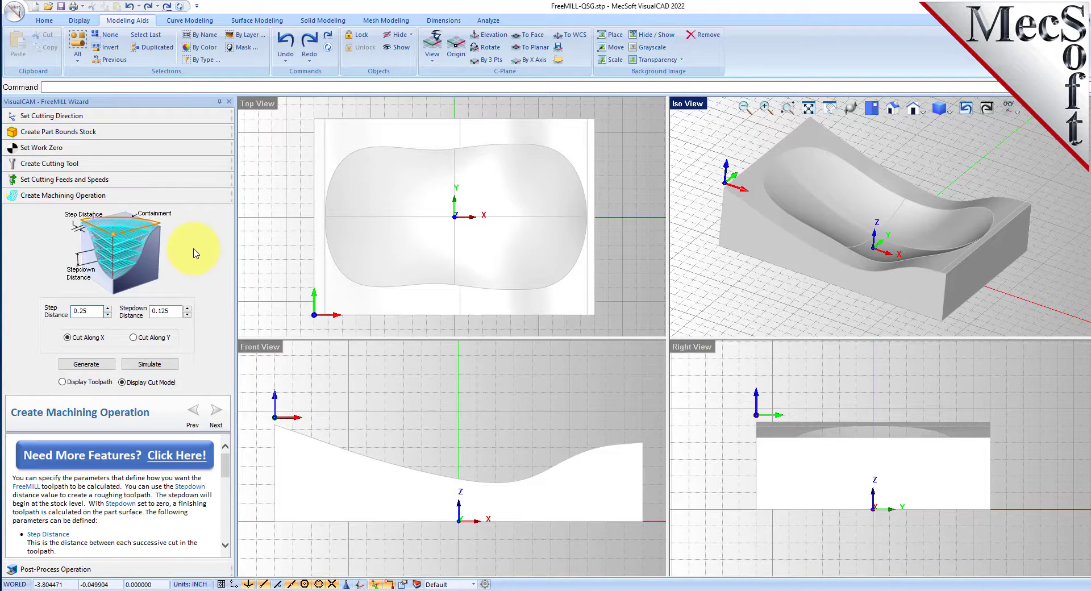
{"action": "left_click_drag", "start_coordinate": [181, 311], "coordinate": [134, 309]}
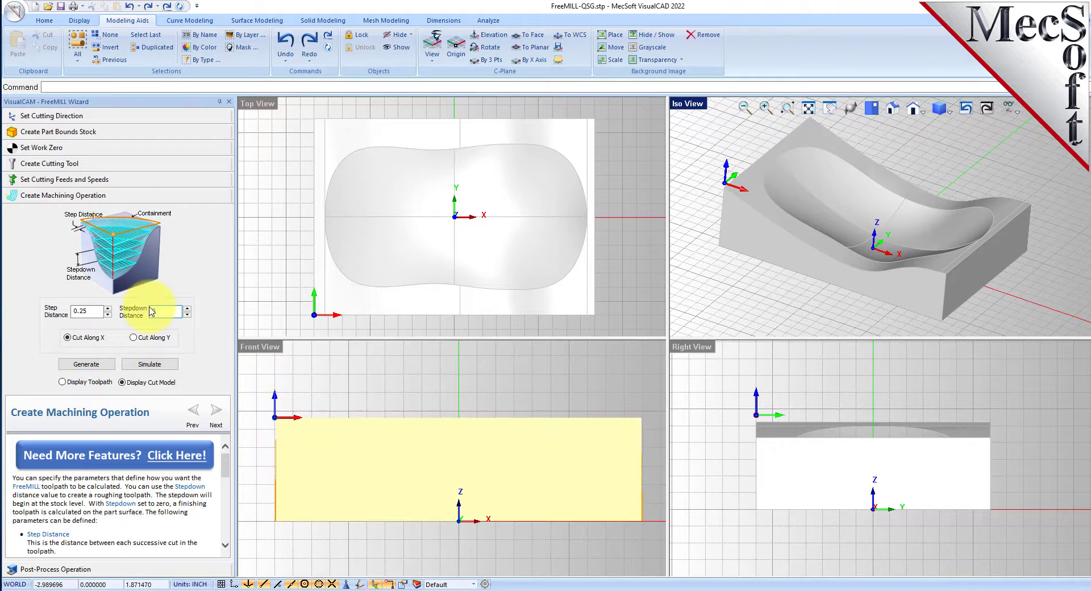
{"action": "left_click_drag", "start_coordinate": [101, 310], "coordinate": [50, 310]}
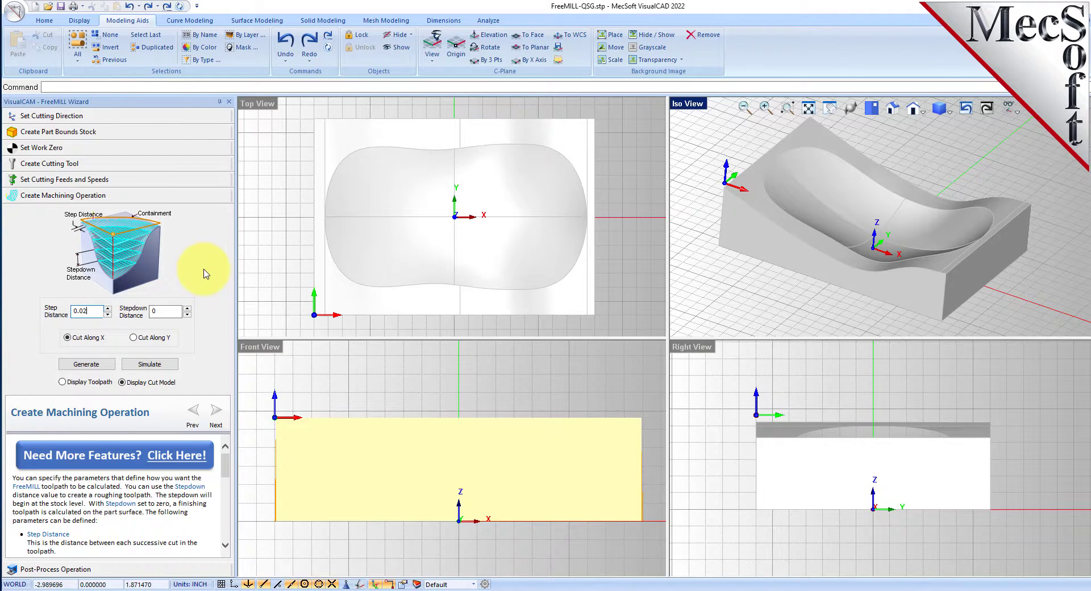
- Generate the dense parallel finishing toolpath, inspect it in the Iso view, and display the cut model
{"action": "left_click", "coordinate": [99, 365]}
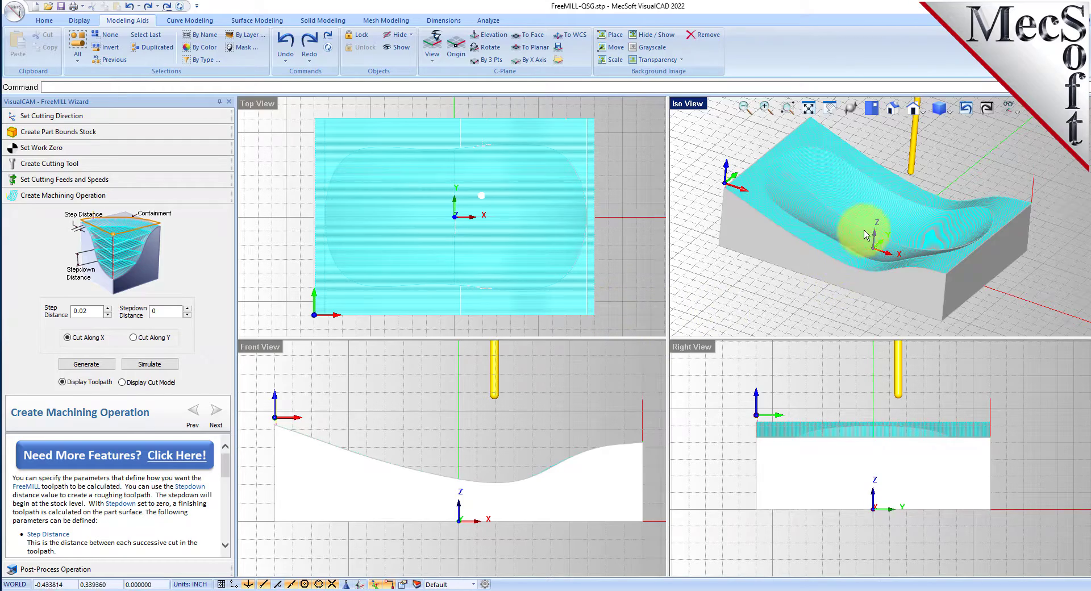
{"action": "scroll", "coordinate": [864, 234], "scroll_direction": "up", "scroll_amount": 10}
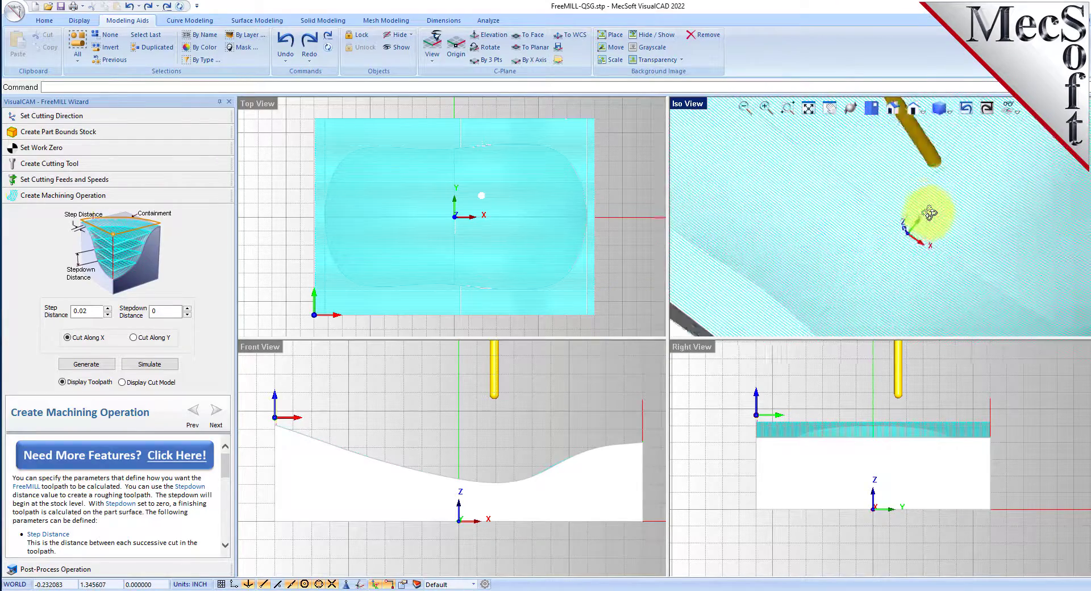
{"action": "scroll", "coordinate": [929, 213], "scroll_direction": "down", "scroll_amount": 8}
{"action": "mouse_move", "coordinate": [945, 193]}
{"action": "right_mouse_down"}
{"action": "mouse_move", "coordinate": [927, 195]}
{"action": "mouse_move", "coordinate": [940, 196]}
{"action": "right_mouse_up"}
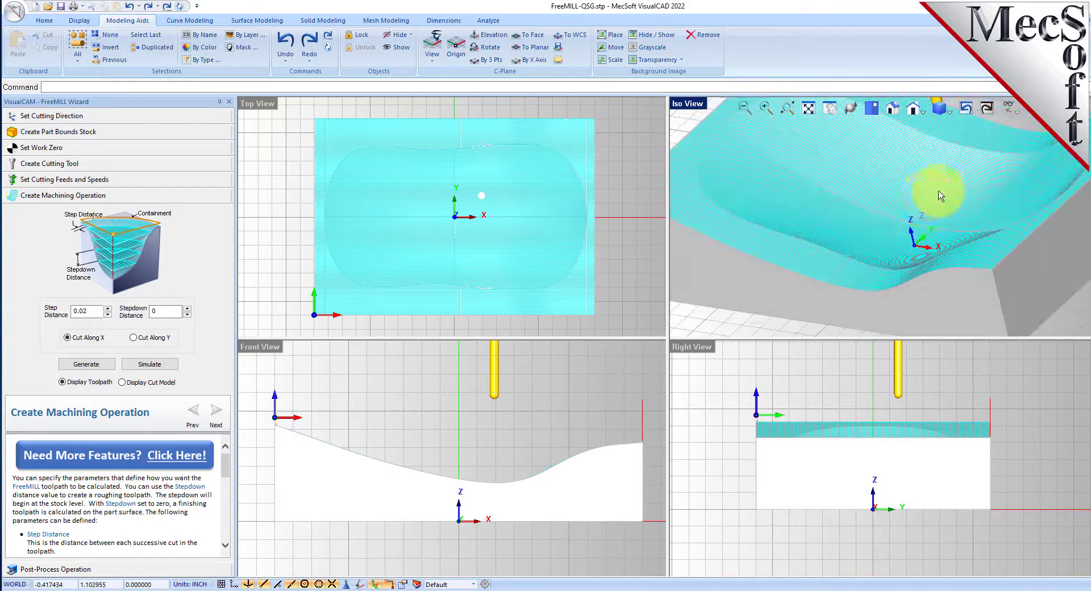
{"action": "scroll", "coordinate": [931, 204], "scroll_direction": "down", "scroll_amount": 5}
{"action": "mouse_move", "coordinate": [907, 264]}
{"action": "right_mouse_down"}
{"action": "mouse_move", "coordinate": [903, 243]}
{"action": "mouse_move", "coordinate": [903, 258]}
{"action": "right_mouse_up"}
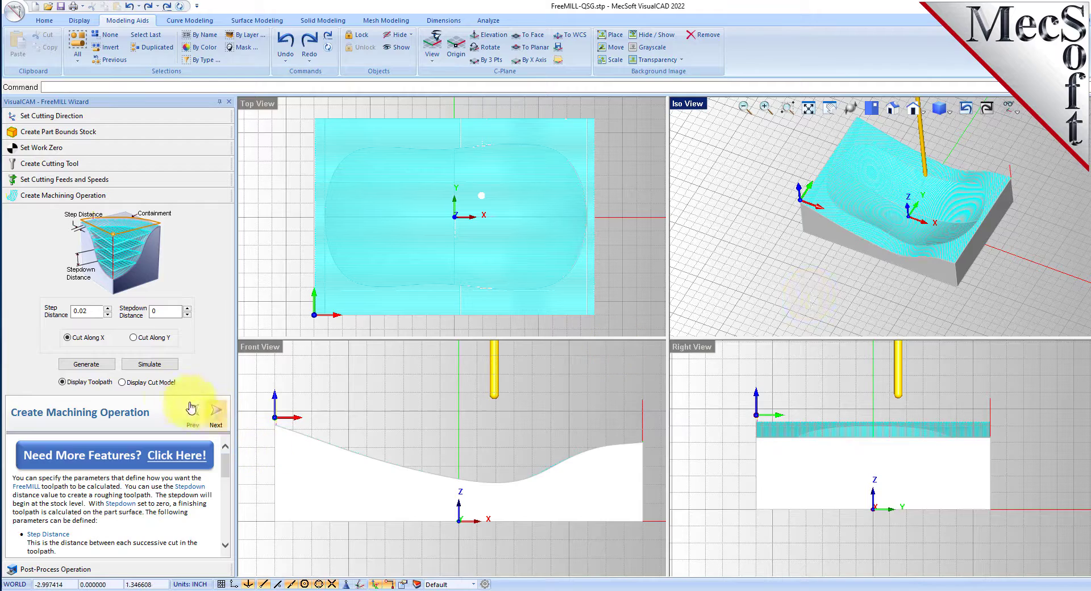
{"action": "left_click", "coordinate": [149, 381]}
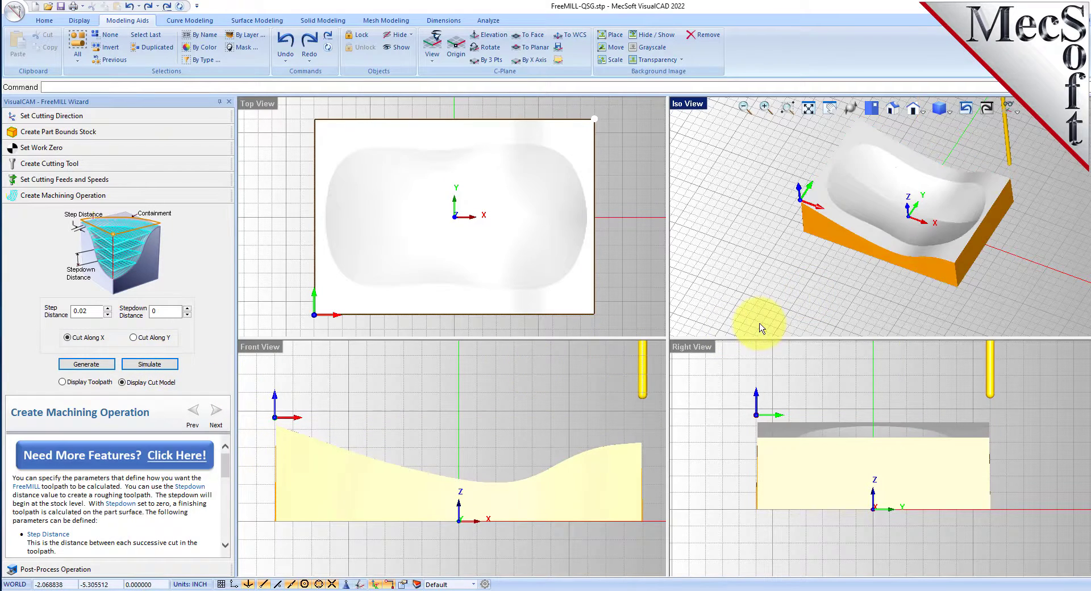
- Switch repeatedly between toolpath and cut-model display to compare the finishing result
{"action": "scroll", "coordinate": [932, 151], "scroll_direction": "up", "scroll_amount": 3}
{"action": "right_click_drag", "start_coordinate": [911, 246], "coordinate": [913, 267]}
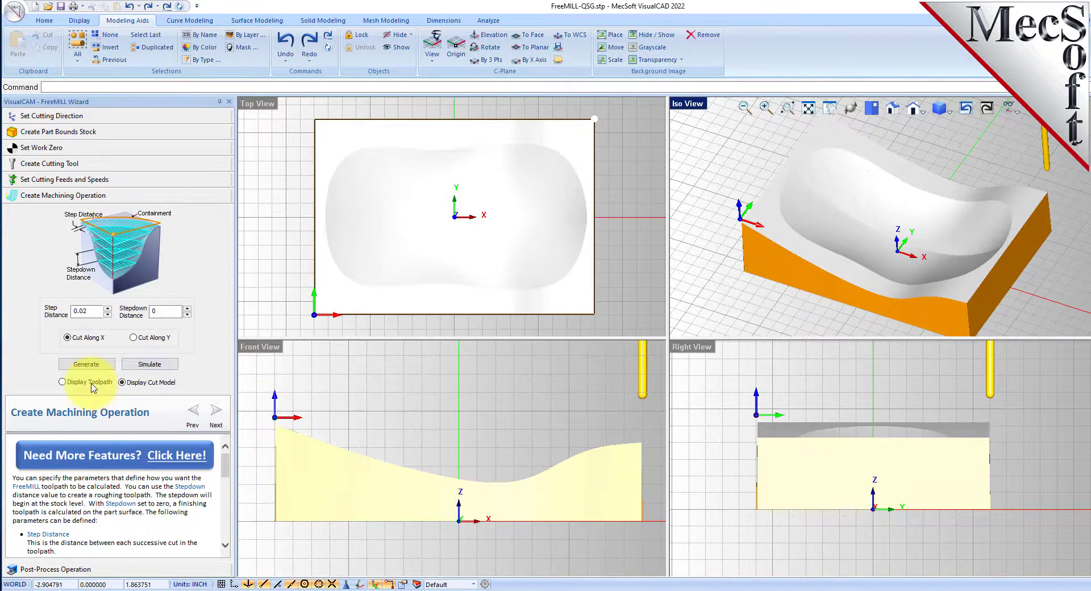
{"action": "left_click", "coordinate": [62, 381]}
{"action": "left_click", "coordinate": [145, 387]}
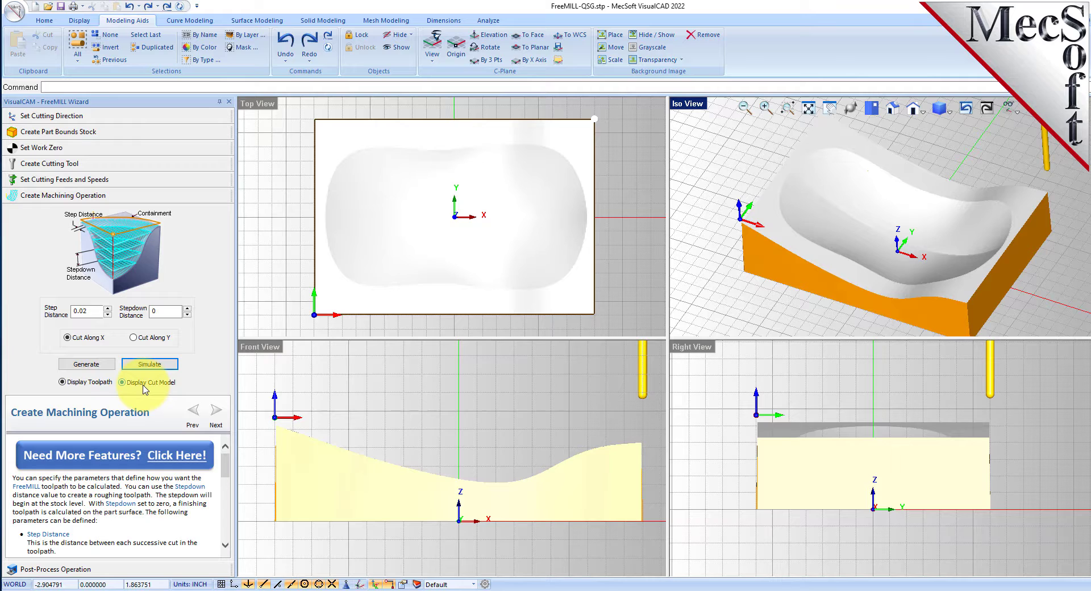
{"action": "left_click", "coordinate": [90, 383]}
{"action": "left_click", "coordinate": [149, 385]}
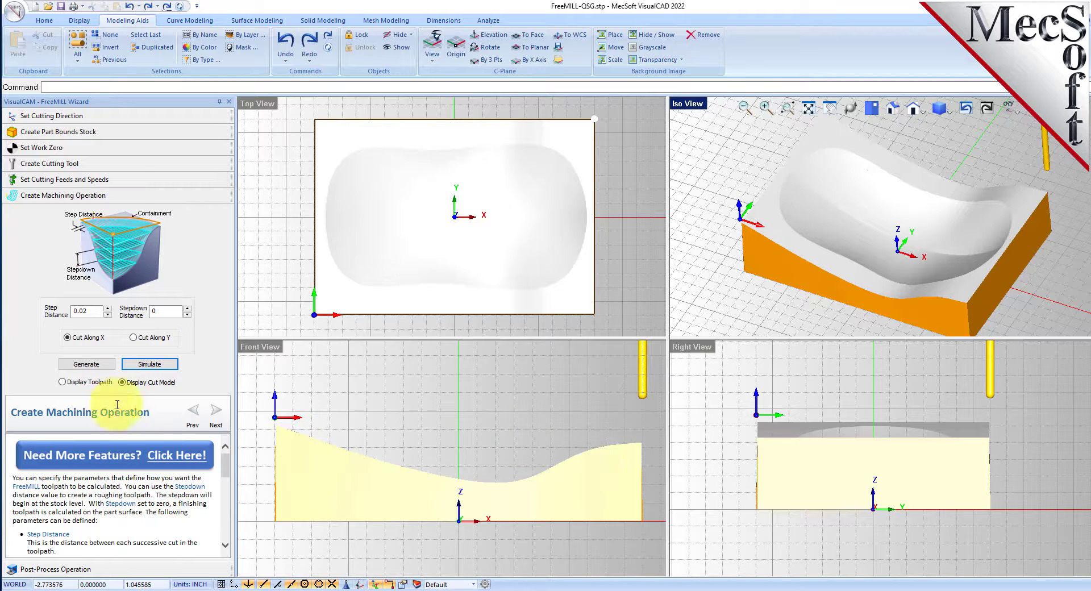
{"action": "left_click", "coordinate": [93, 389]}
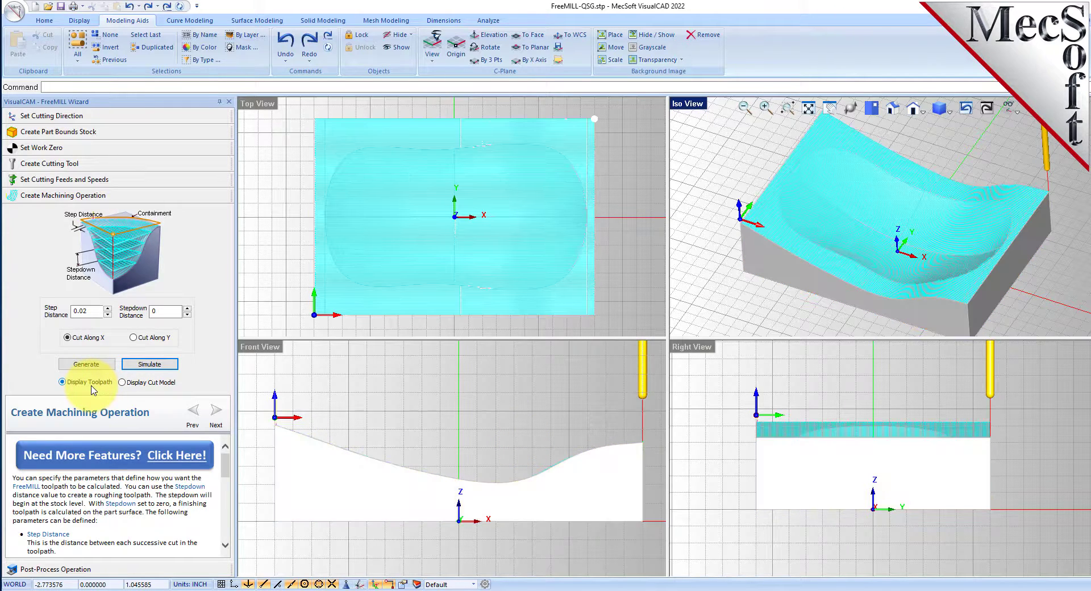
{"action": "left_click", "coordinate": [152, 384]}
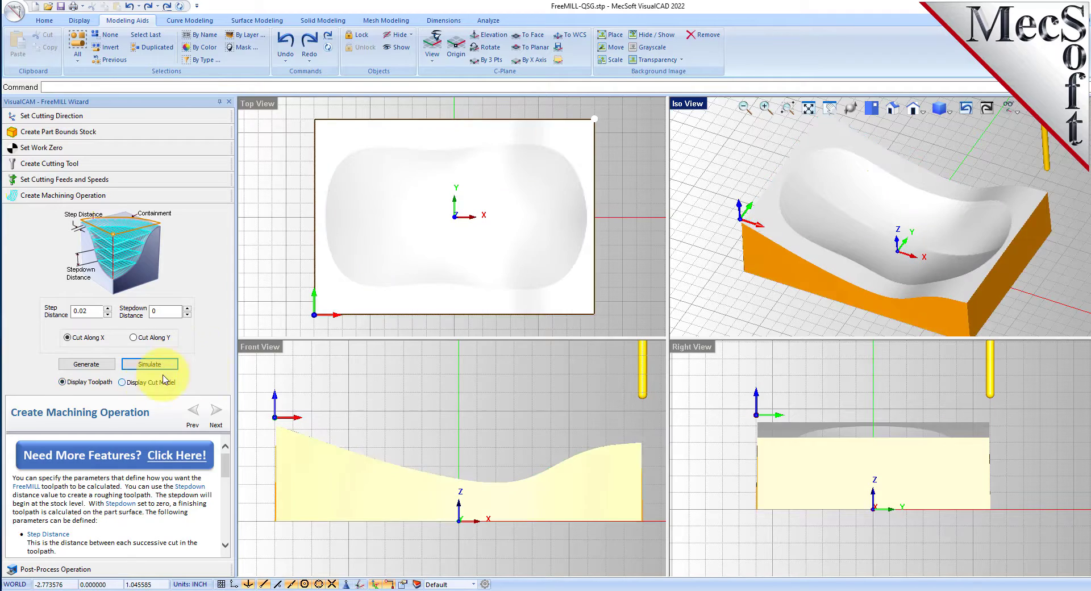
- Rotate the Iso view to inspect the smooth pocket, then go to Post-Process Operation
{"action": "right_click_drag", "start_coordinate": [924, 290], "coordinate": [920, 278]}
{"action": "scroll", "coordinate": [920, 279], "scroll_direction": "up", "scroll_amount": 5}
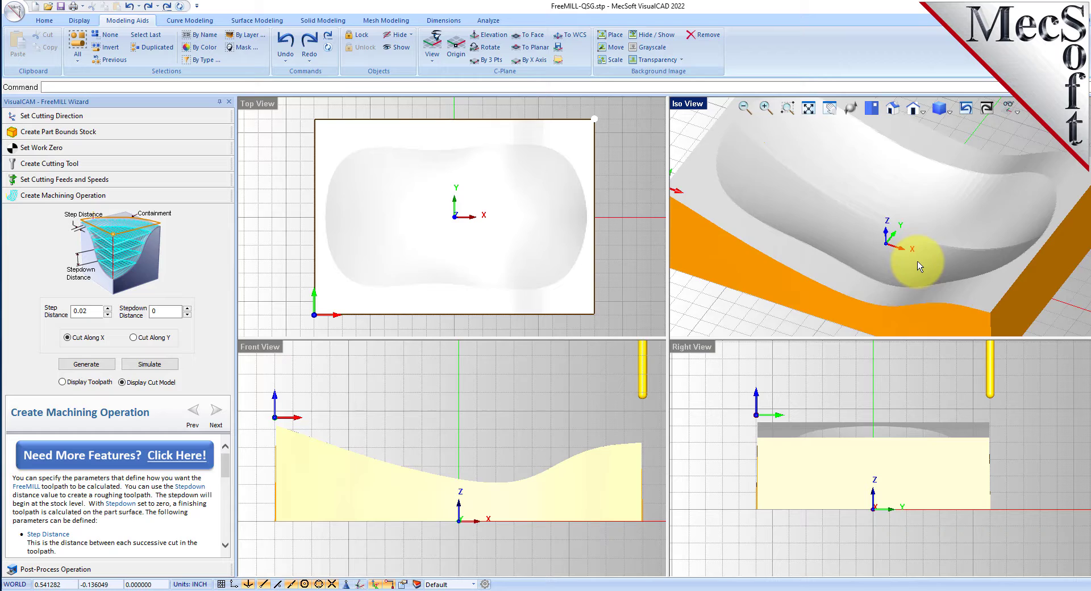
{"action": "scroll", "coordinate": [920, 245], "scroll_direction": "down", "scroll_amount": 5}
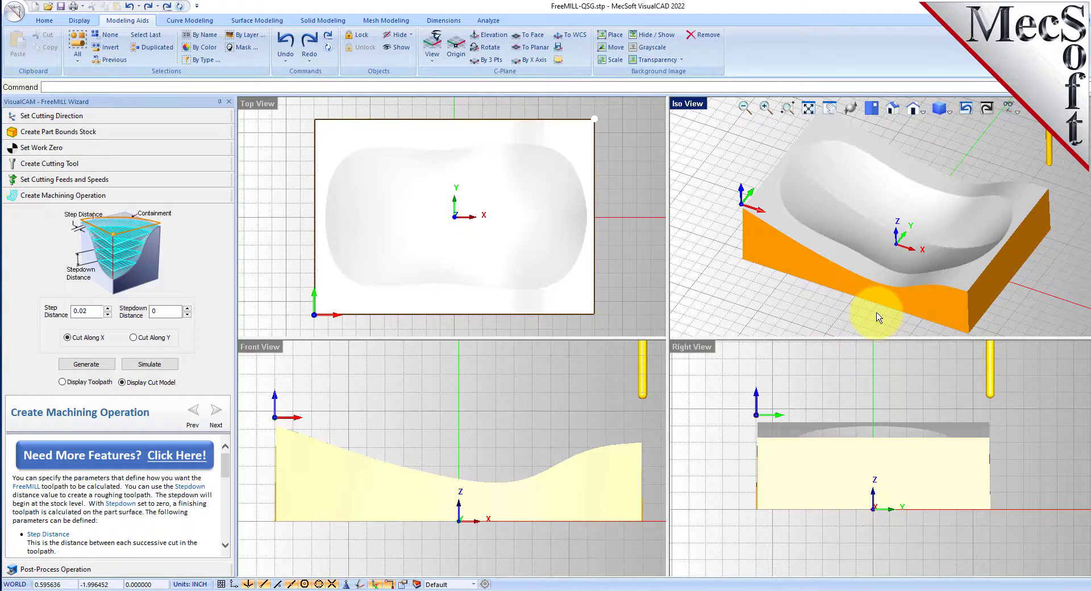
{"action": "left_click", "coordinate": [71, 569]}
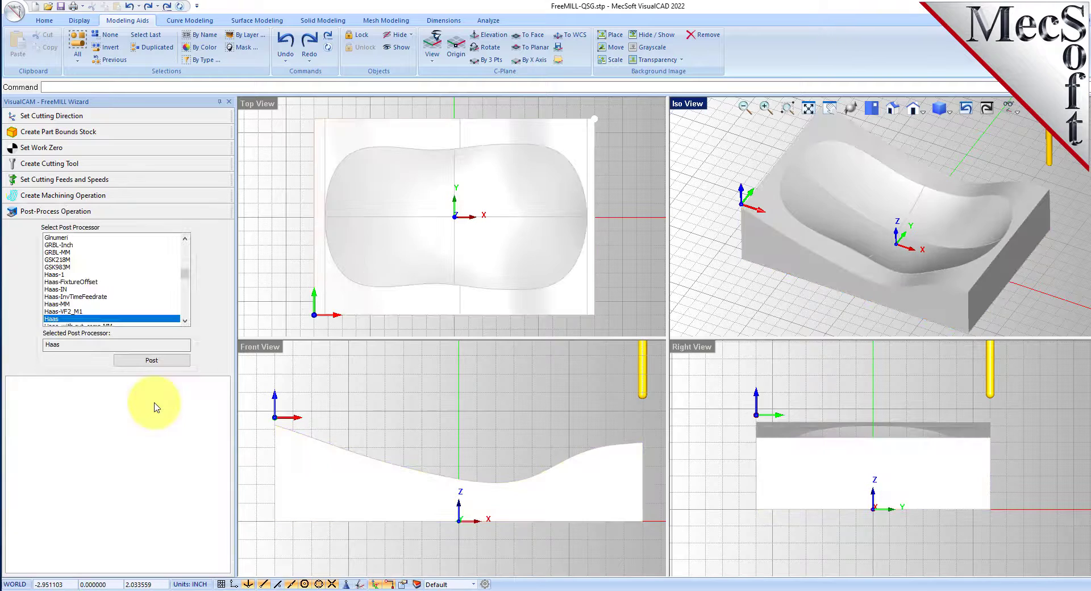
- Post the finishing toolpath with Haas and save it as VCCFree-MILL-PFinish.nc
{"action": "left_click", "coordinate": [157, 362]}
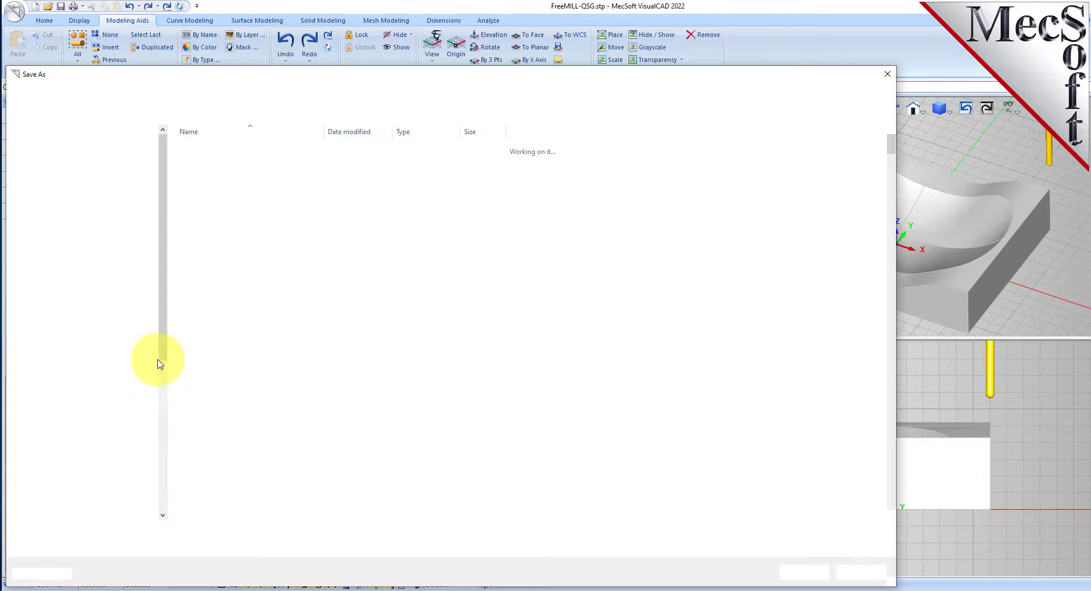
{"action": "left_click_drag", "start_coordinate": [265, 80], "coordinate": [486, 61]}
{"action": "left_click_drag", "start_coordinate": [225, 304], "coordinate": [547, 245]}
{"action": "left_click_drag", "start_coordinate": [821, 47], "coordinate": [427, 161]}
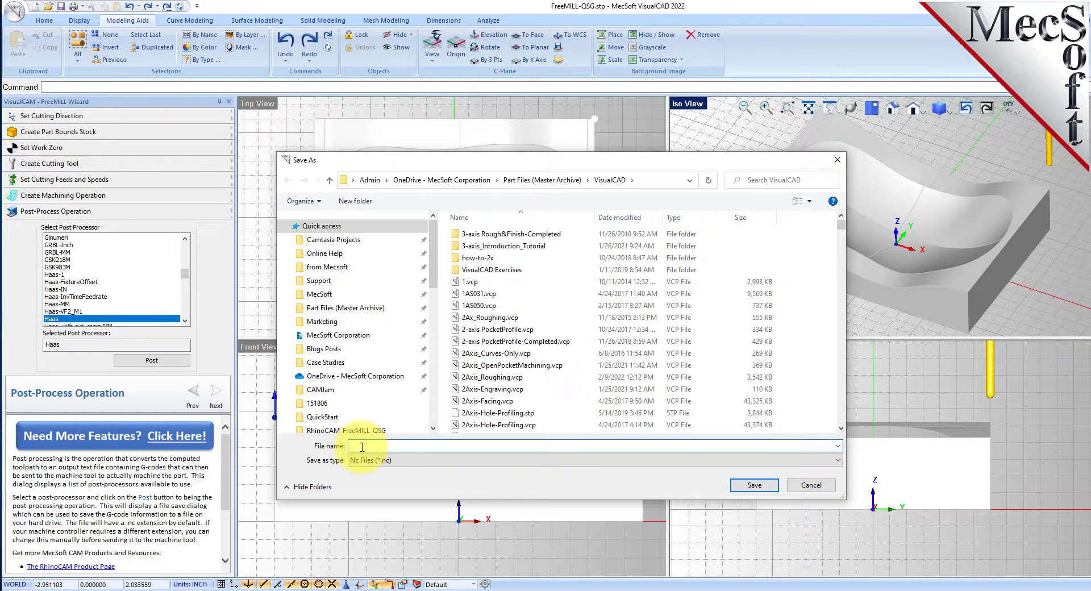
{"action": "type", "text": "VCC"}
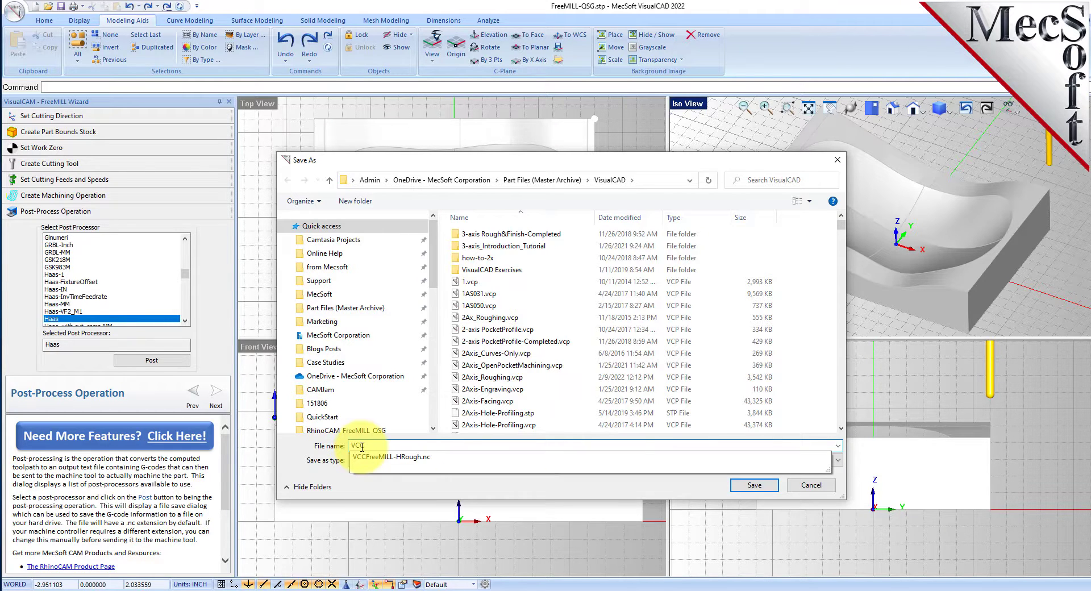
{"action": "type", "text": "Free-MI"}
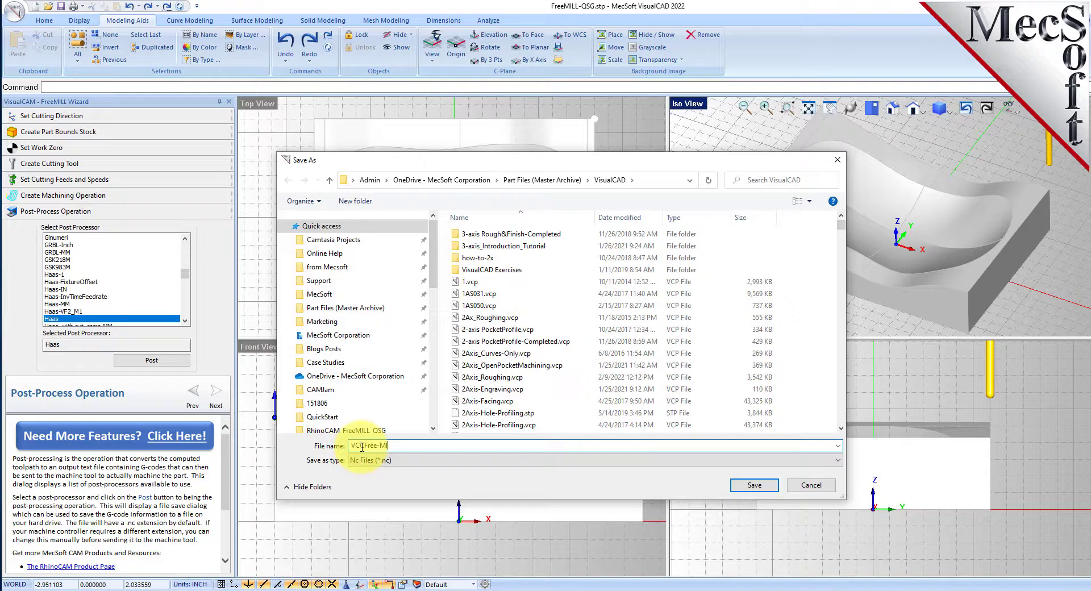
{"action": "type", "text": "PFinish.nc"}
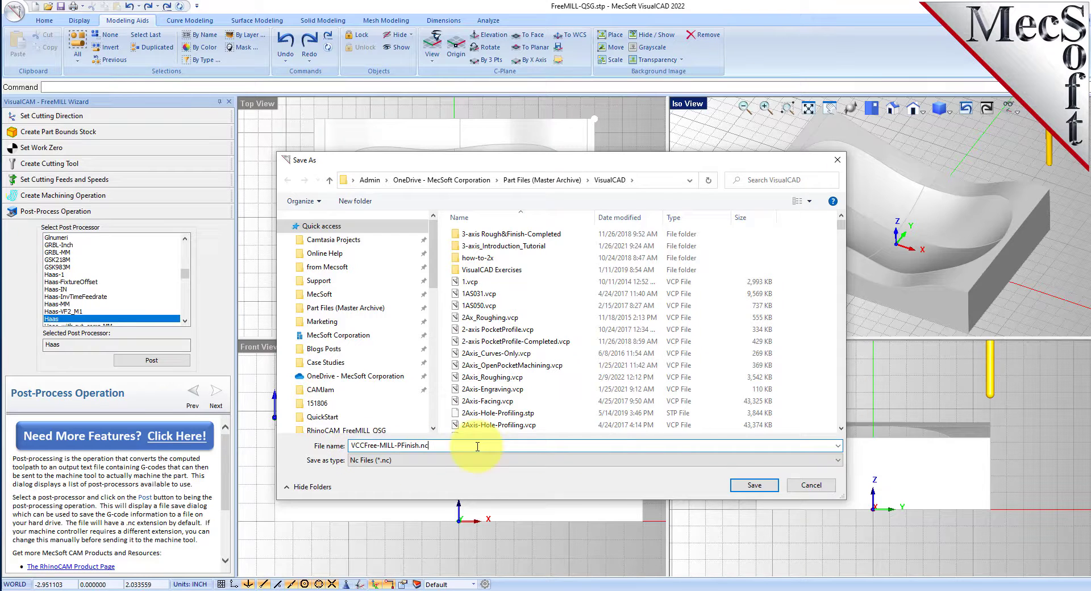
{"action": "left_click", "coordinate": [754, 485]}
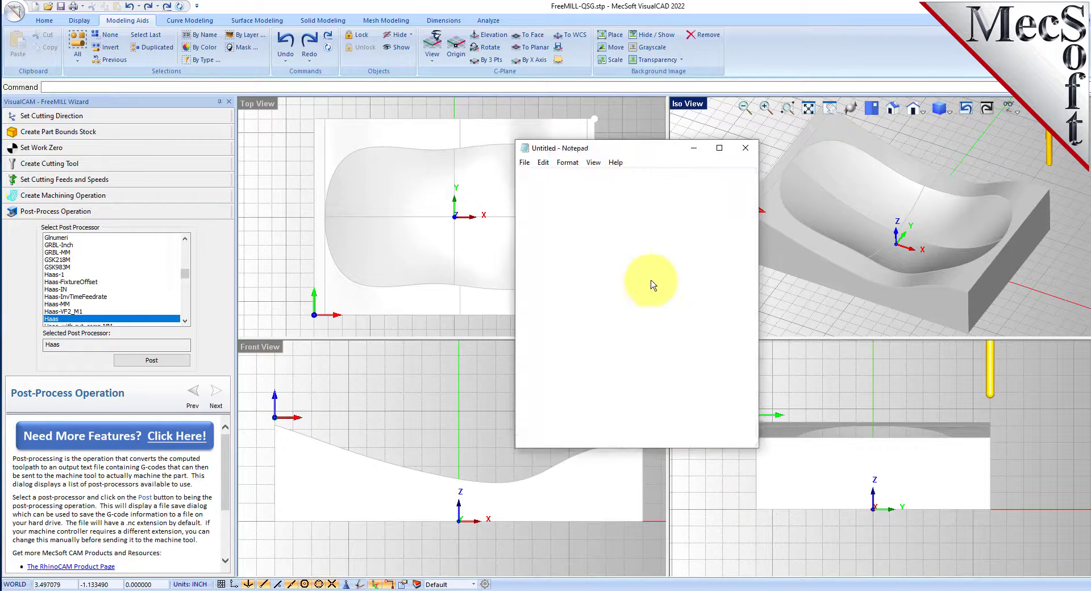
- Scroll VCCFree-MILL-PFinish.nc in Notepad to its last line, N12938 M30
{"action": "mouse_move", "coordinate": [755, 187]}
{"action": "left_mouse_down"}
{"action": "mouse_move", "coordinate": [753, 416]}
{"action": "mouse_move", "coordinate": [753, 196]}
{"action": "mouse_move", "coordinate": [739, 181]}
{"action": "left_mouse_up"}
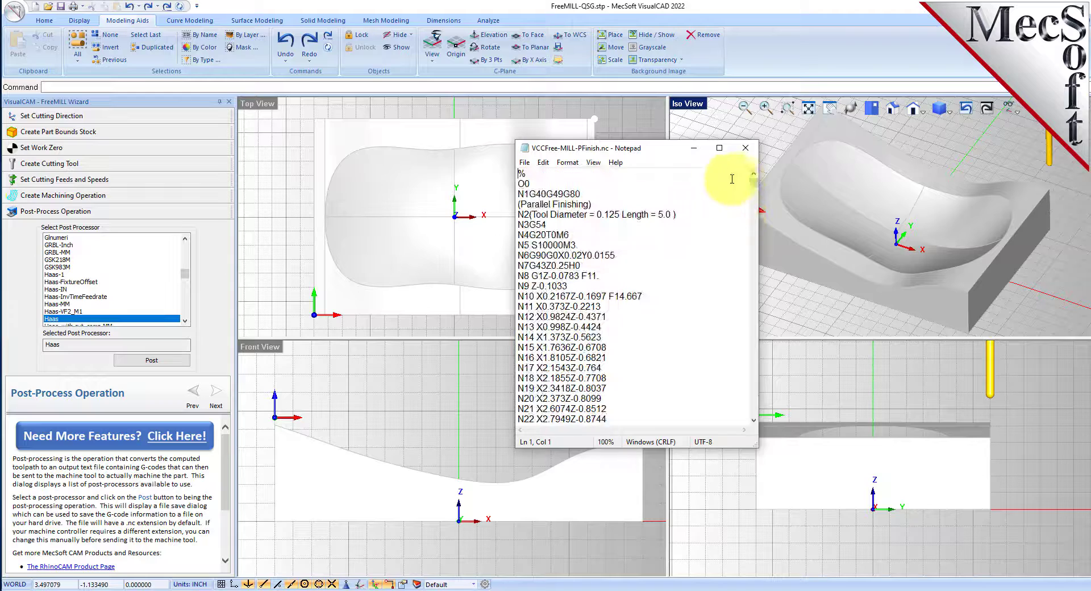